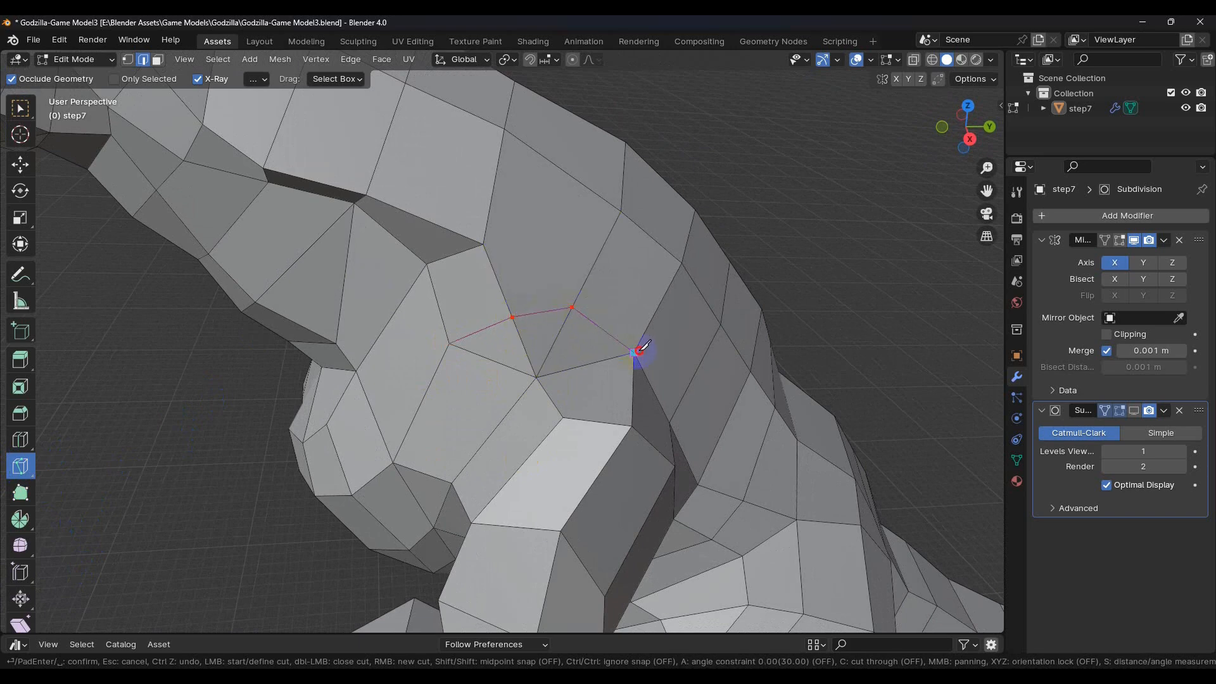
Complete the knife cut across the shoulder and merge its two middle vertices at their center.
{"action": "key", "text": "Return"}
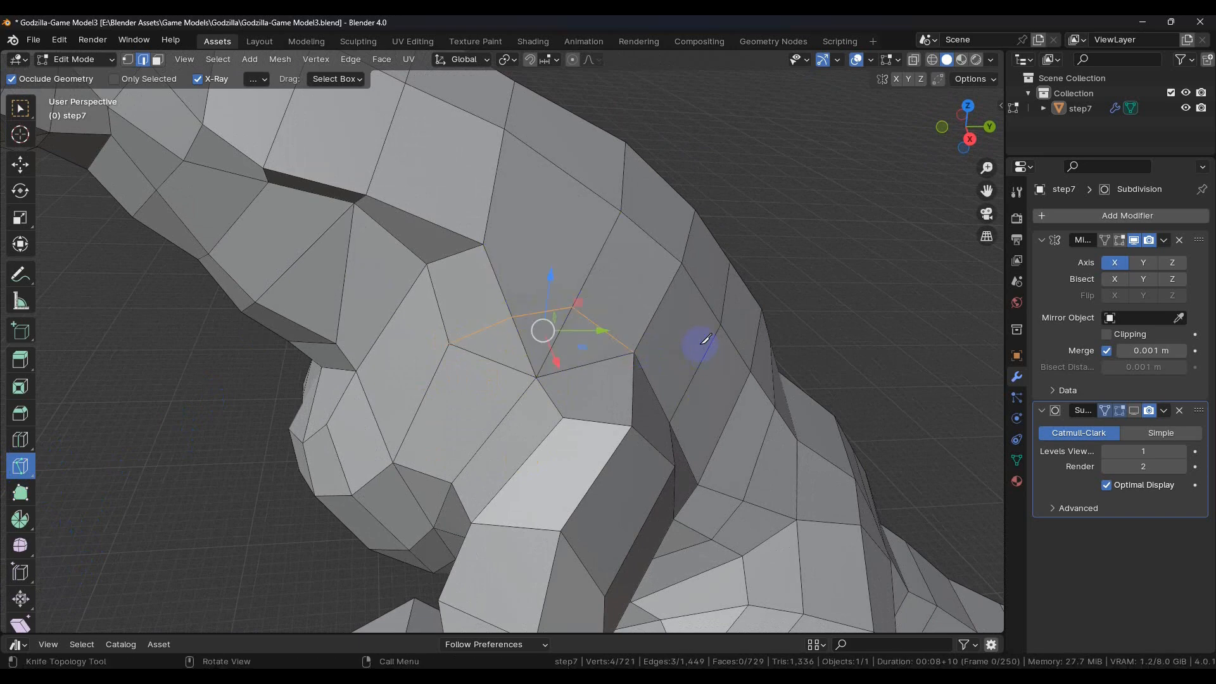
{"action": "left_click", "coordinate": [127, 60]}
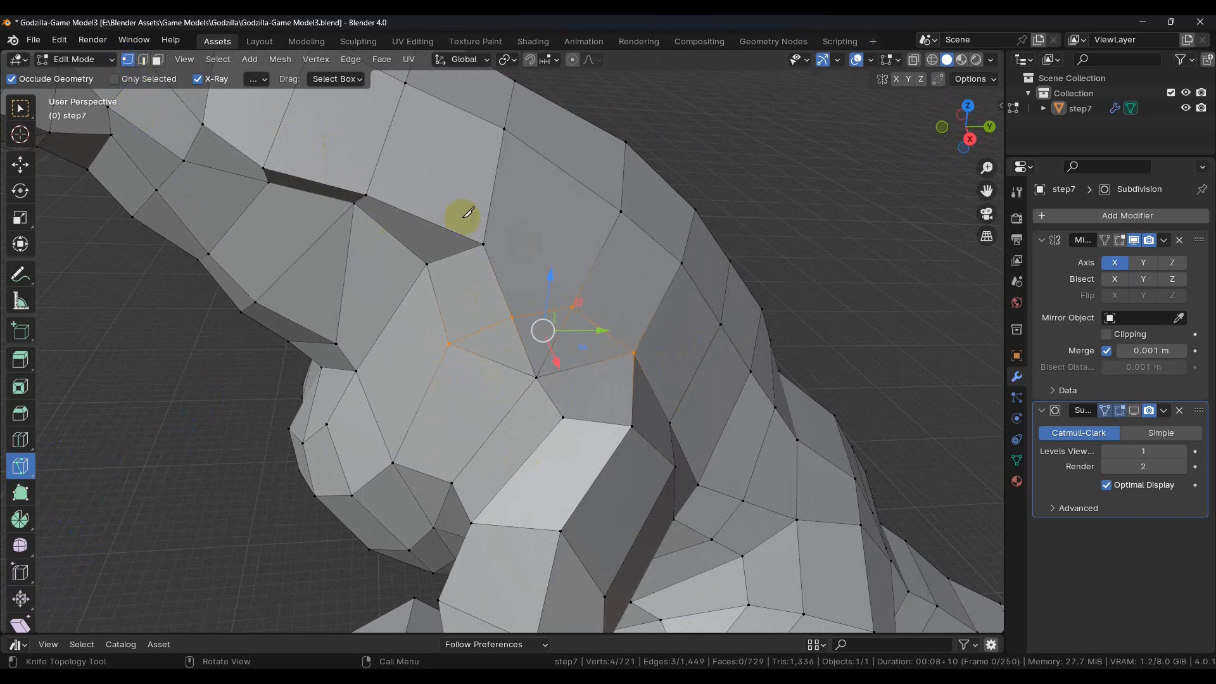
{"action": "left_click", "coordinate": [20, 108]}
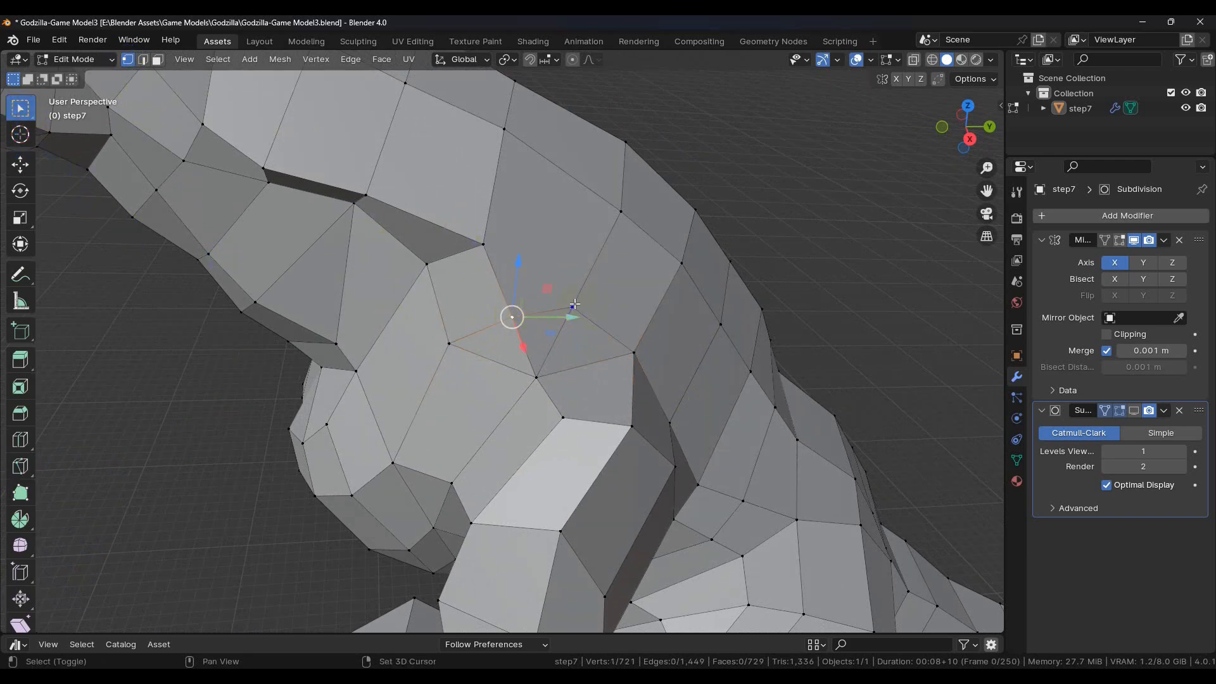
{"action": "left_click", "coordinate": [573, 307], "text": "shift"}
{"action": "key", "text": "ctrl+v"}
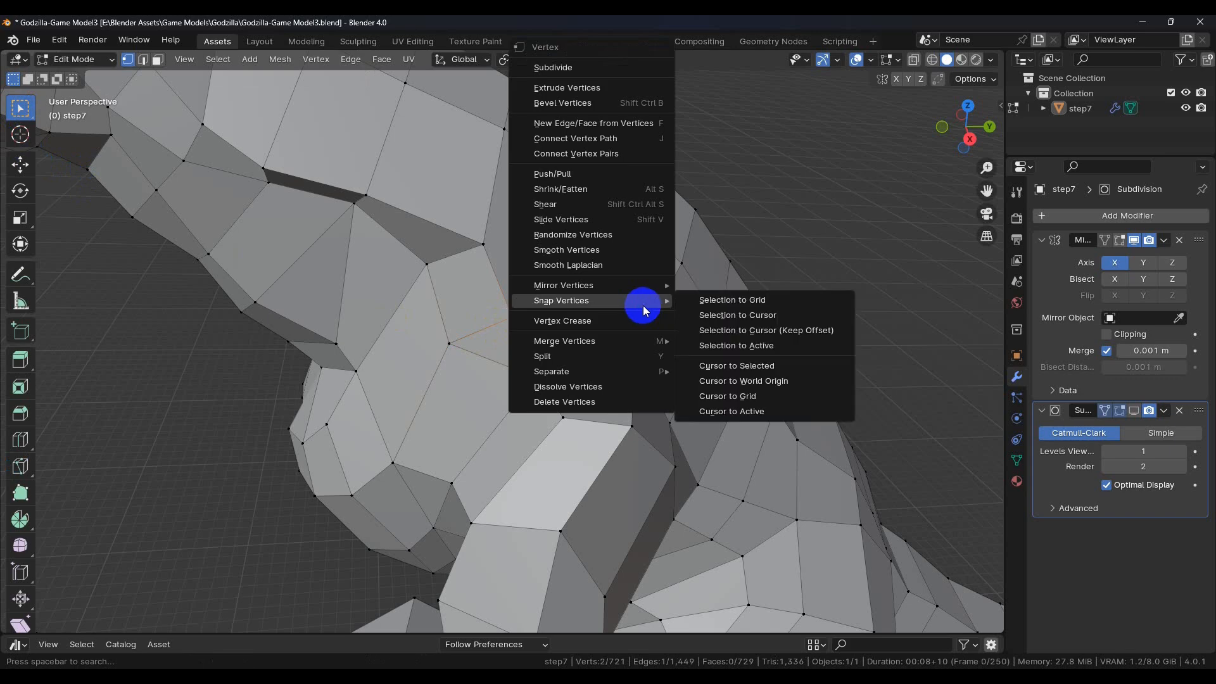
{"action": "mouse_move", "coordinate": [610, 340]}
{"action": "left_click", "coordinate": [715, 340]}
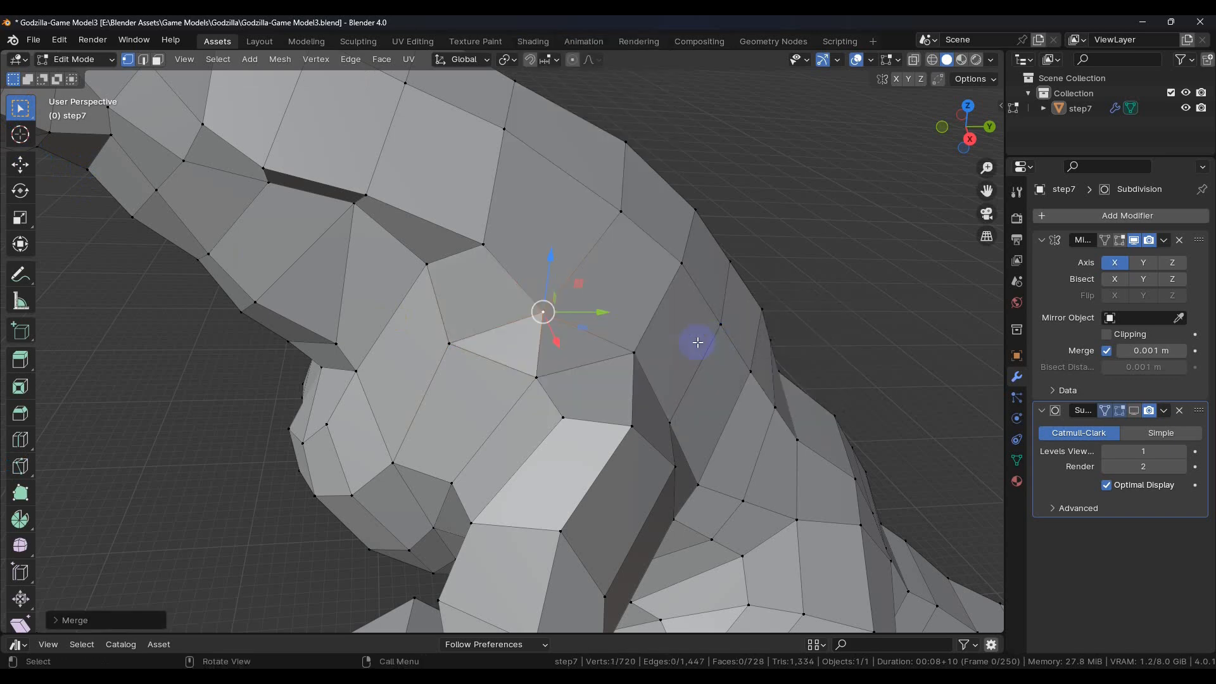
Merge the new shoulder vertex with the vertex directly below it at their center, and move the merged vertex up toward the back.
{"action": "mouse_move", "coordinate": [564, 380]}
{"action": "middle_mouse_down"}
{"action": "mouse_move", "coordinate": [524, 355]}
{"action": "mouse_move", "coordinate": [519, 366]}
{"action": "mouse_move", "coordinate": [553, 380]}
{"action": "middle_mouse_up"}
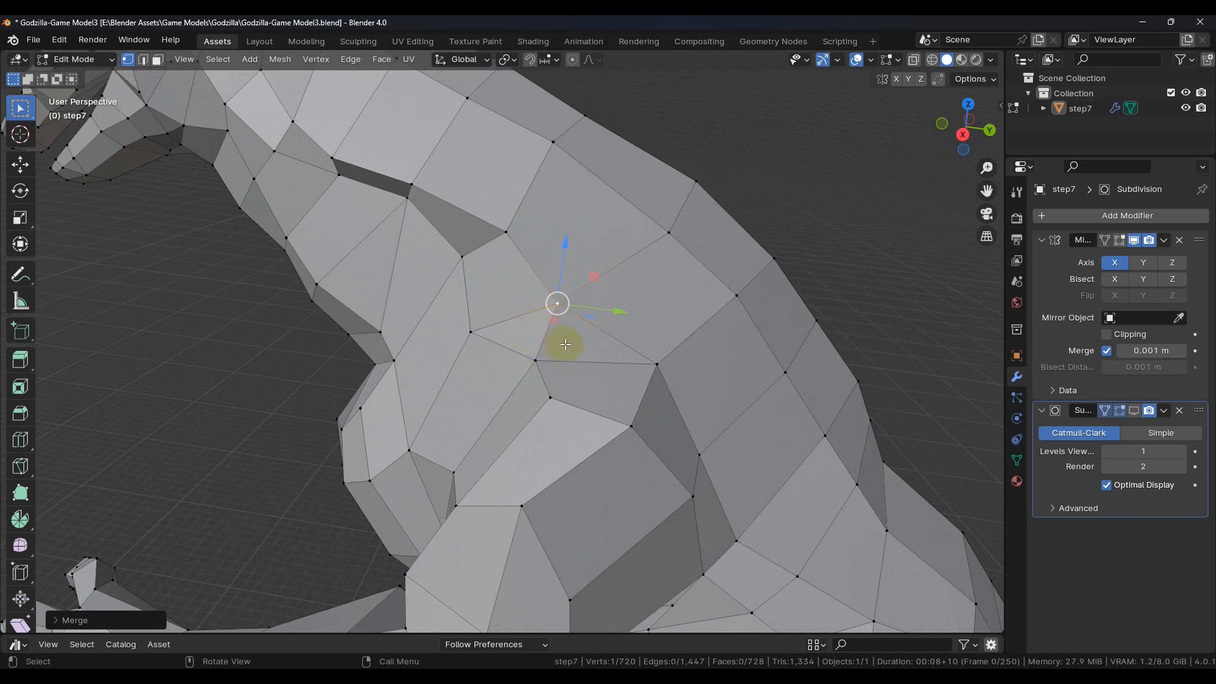
{"action": "left_click", "coordinate": [535, 360], "text": "shift"}
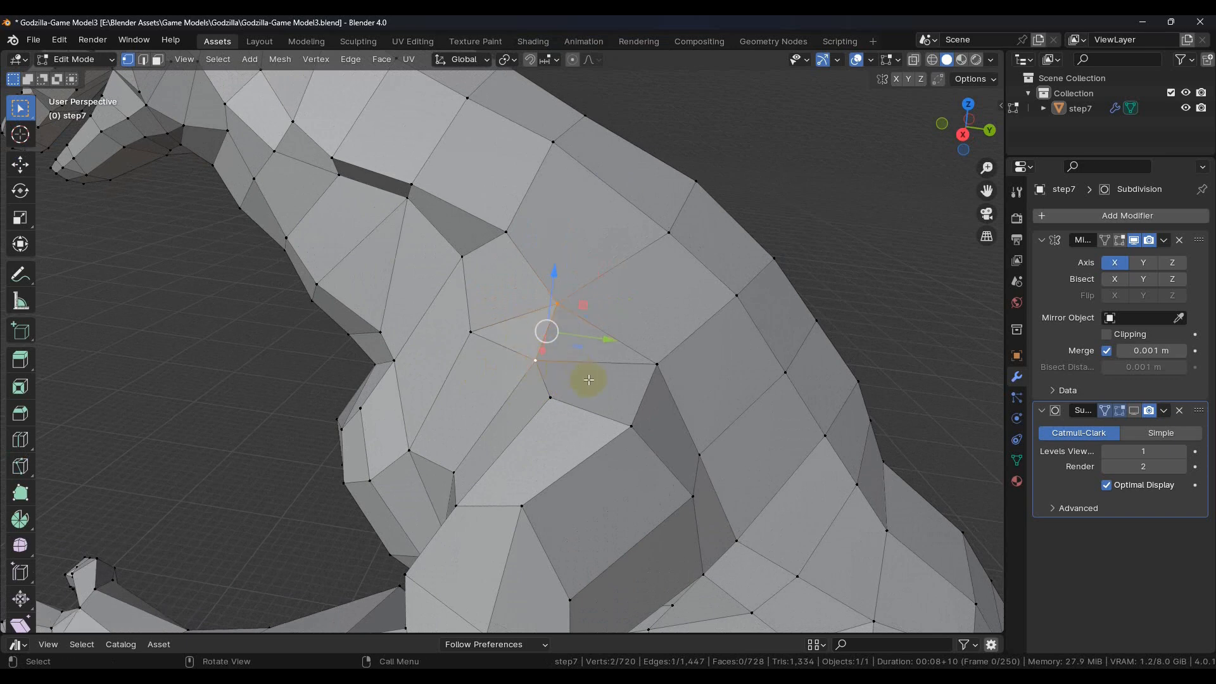
{"action": "right_click", "coordinate": [589, 380]}
{"action": "mouse_move", "coordinate": [591, 382]}
{"action": "left_click", "coordinate": [663, 380]}
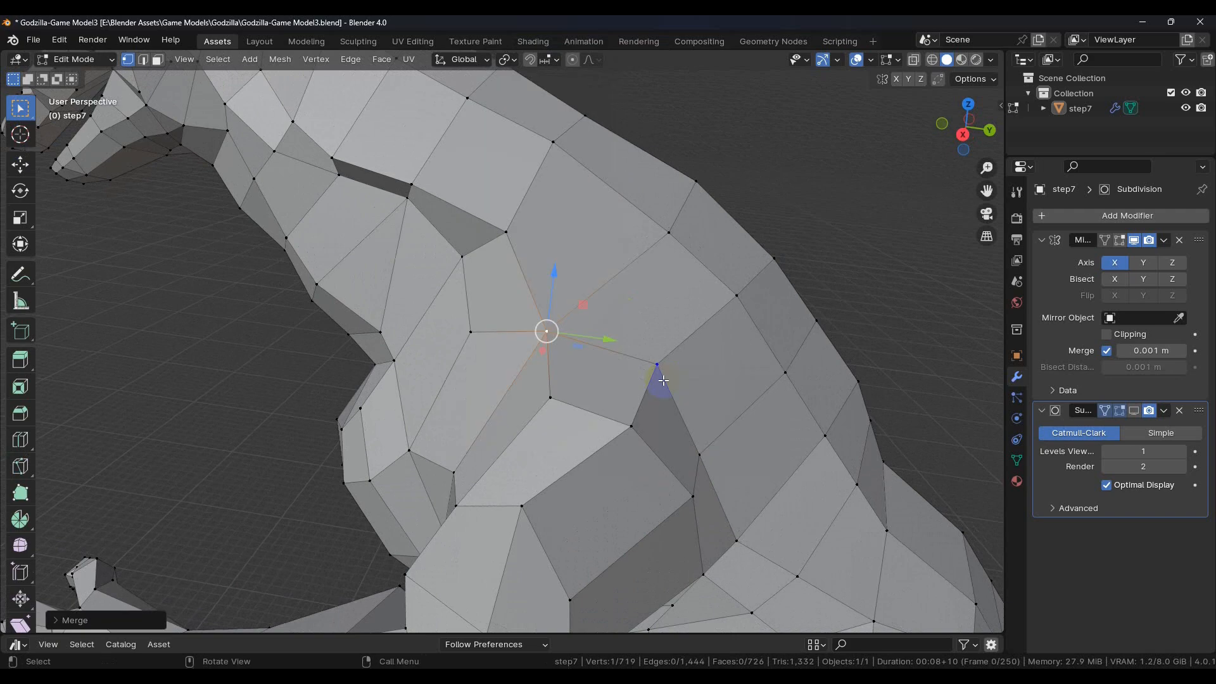
{"action": "left_click_drag", "start_coordinate": [554, 323], "coordinate": [570, 288]}
{"action": "middle_click_drag", "start_coordinate": [570, 287], "coordinate": [595, 360]}
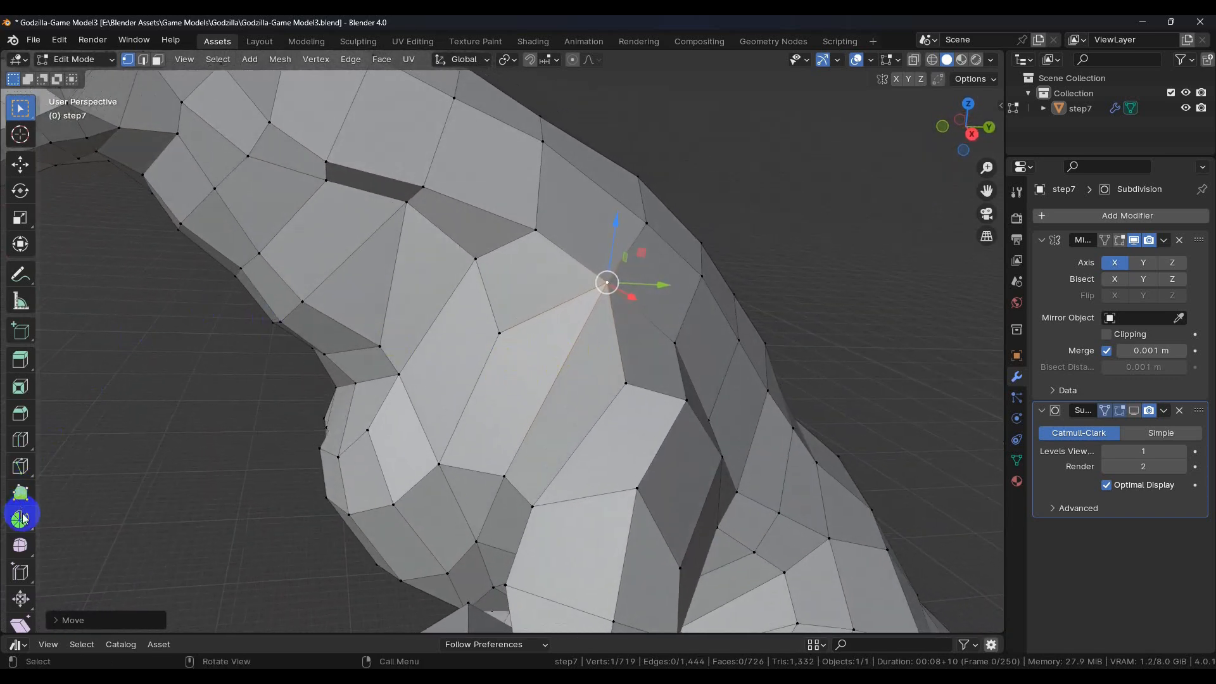
Knife-cut across the two faces below the merged shoulder vertex, joining the neighbouring vertices on the chest side and the arm side.
{"action": "left_click", "coordinate": [20, 466]}
{"action": "left_click", "coordinate": [500, 334]}
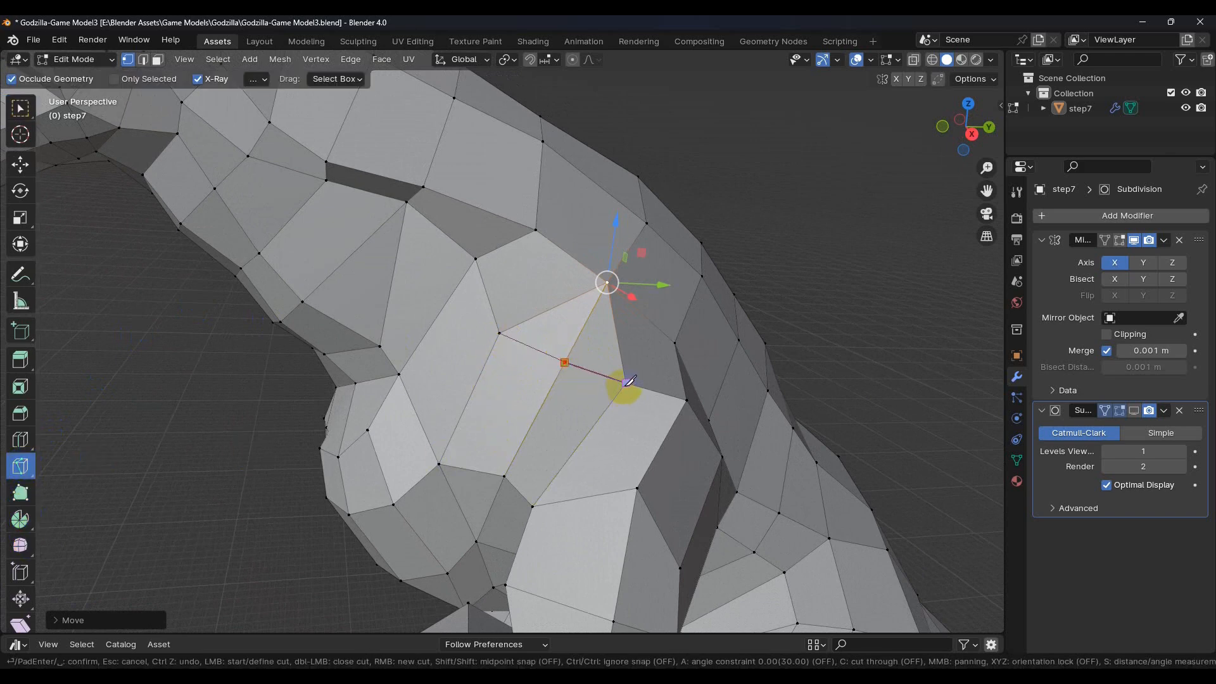
{"action": "key", "text": "Return"}
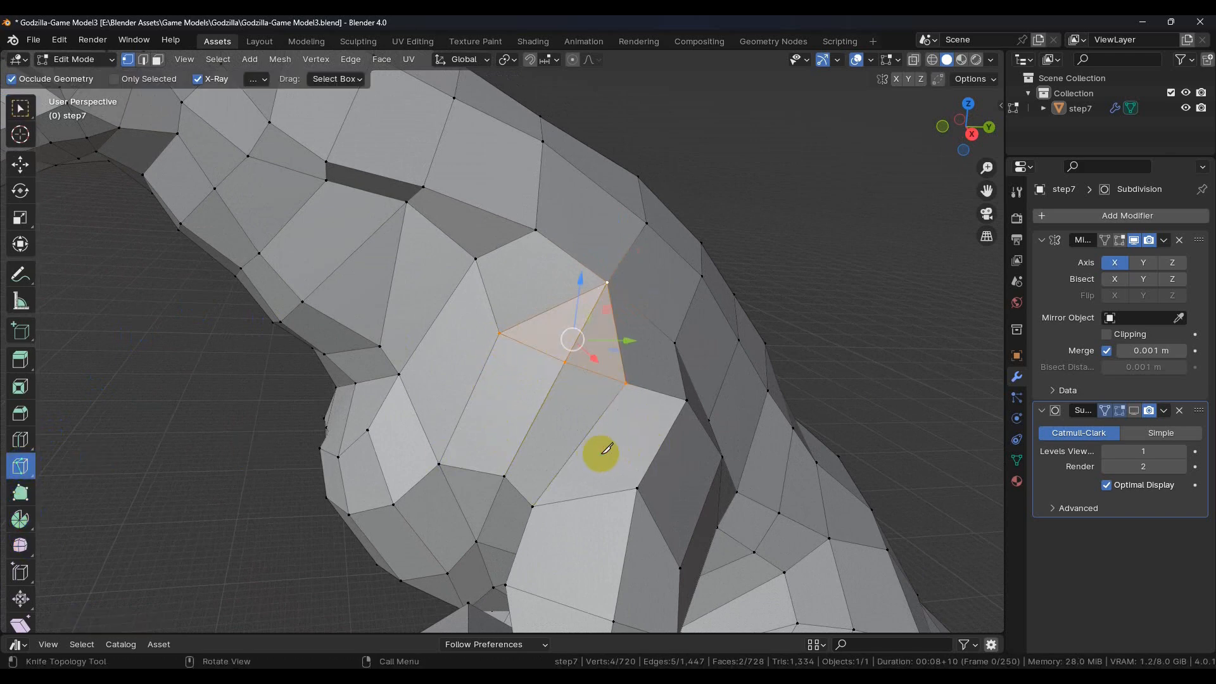
Knife-cut from the chest-side corner of the new shoulder triangle across the upper side faces to the ridge of the back.
{"action": "middle_click_drag", "start_coordinate": [589, 366], "coordinate": [562, 374]}
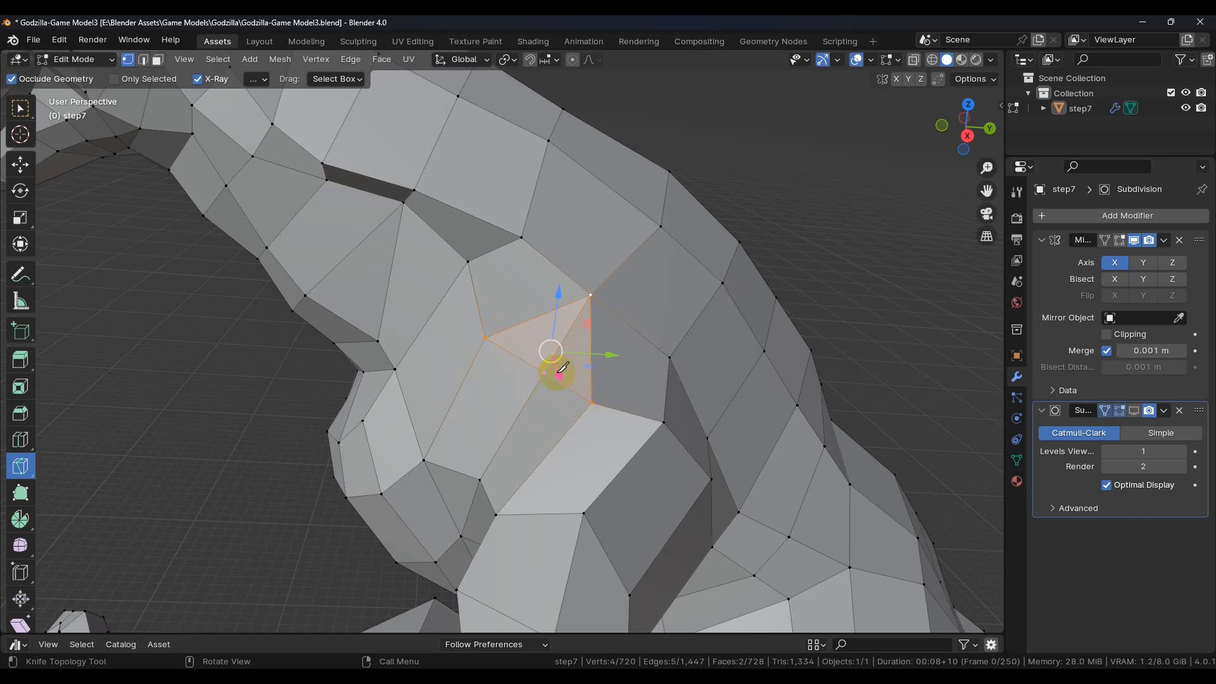
{"action": "left_click", "coordinate": [488, 336]}
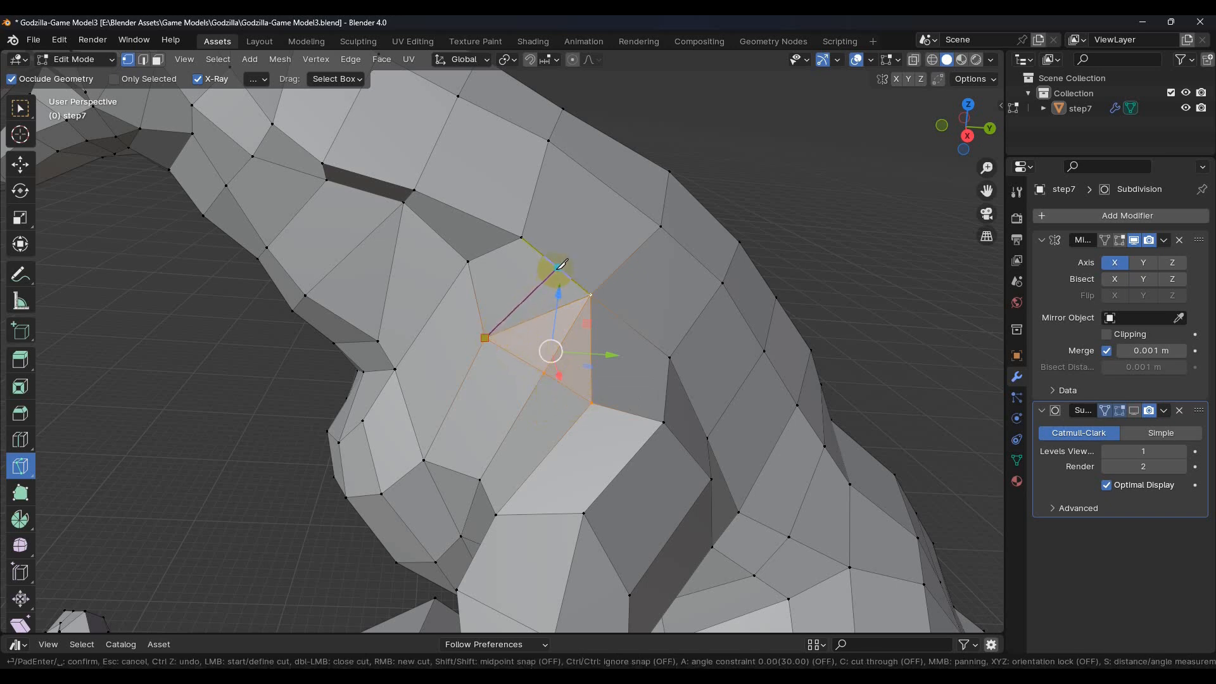
{"action": "middle_click_drag", "start_coordinate": [605, 180], "coordinate": [715, 187]}
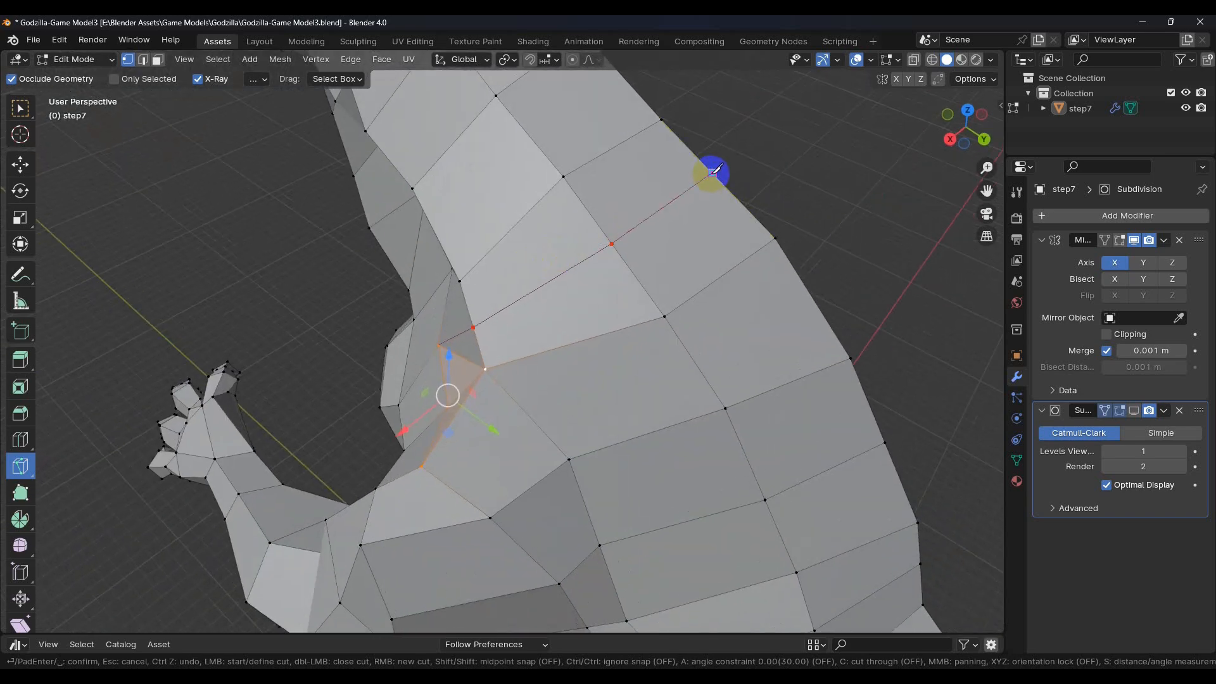
{"action": "key", "text": "Return"}
Dissolve the edge running from the chest-side vertex to the merged shoulder vertex.
{"action": "middle_click_drag", "start_coordinate": [618, 369], "coordinate": [645, 368]}
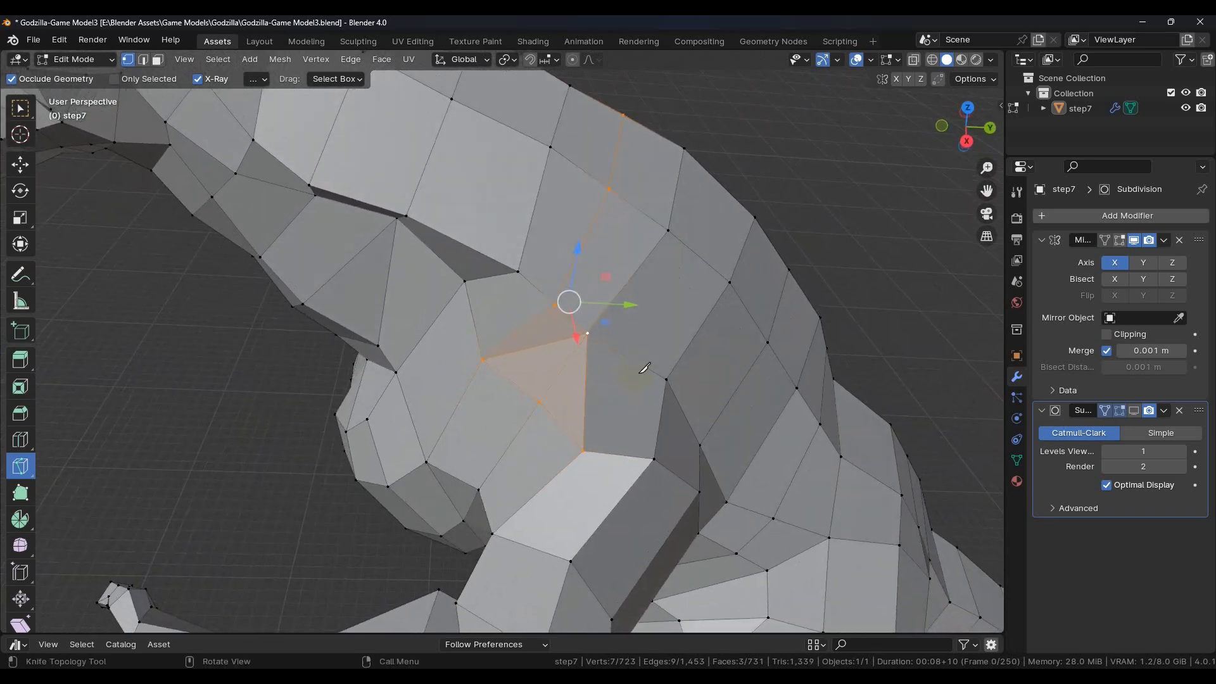
{"action": "left_click", "coordinate": [144, 59]}
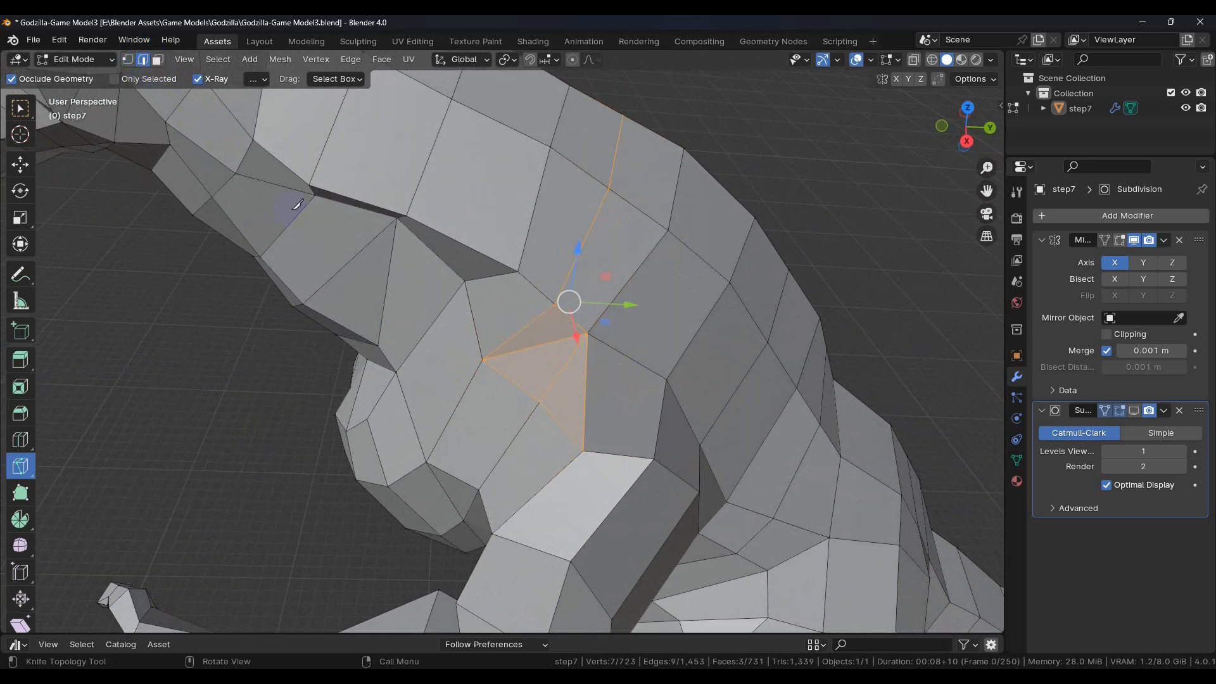
{"action": "left_click", "coordinate": [539, 346]}
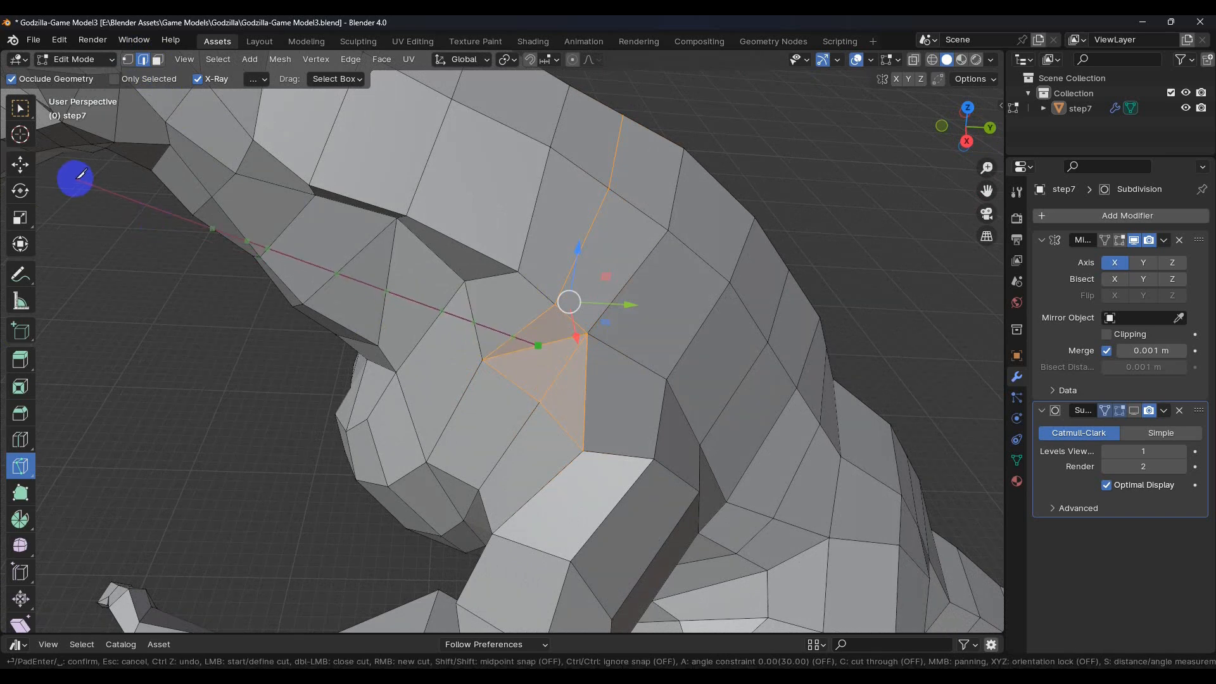
{"action": "key", "text": "Escape"}
{"action": "left_click", "coordinate": [19, 108]}
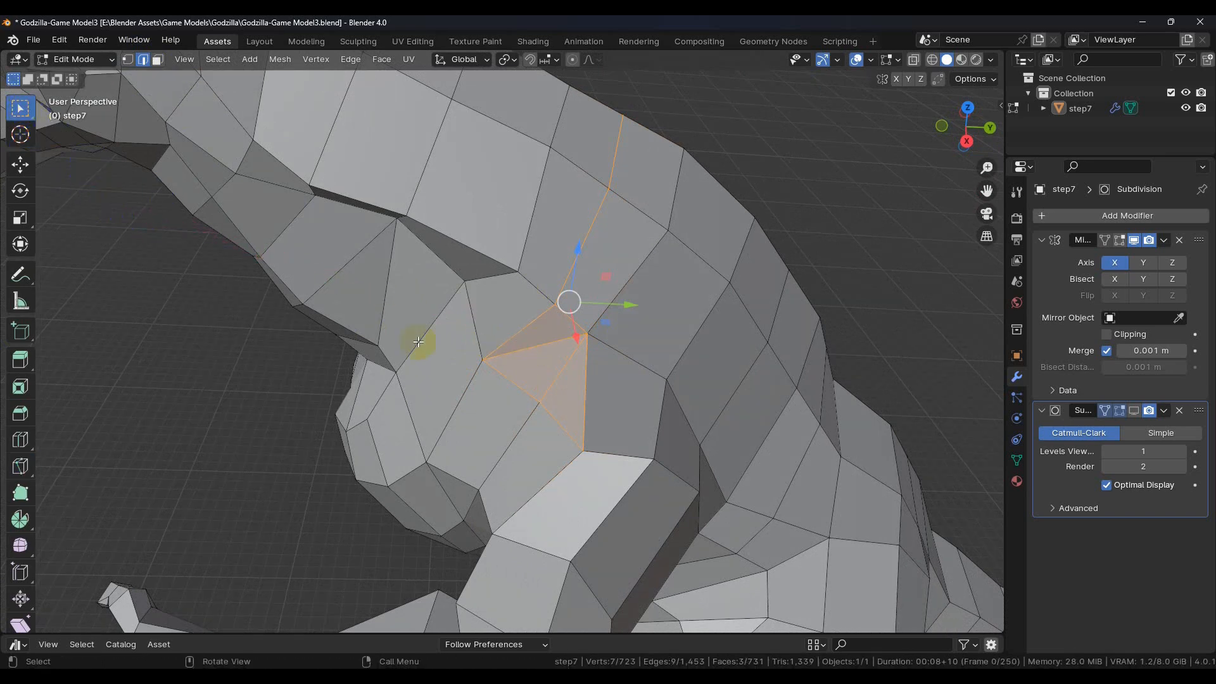
{"action": "left_click", "coordinate": [535, 354]}
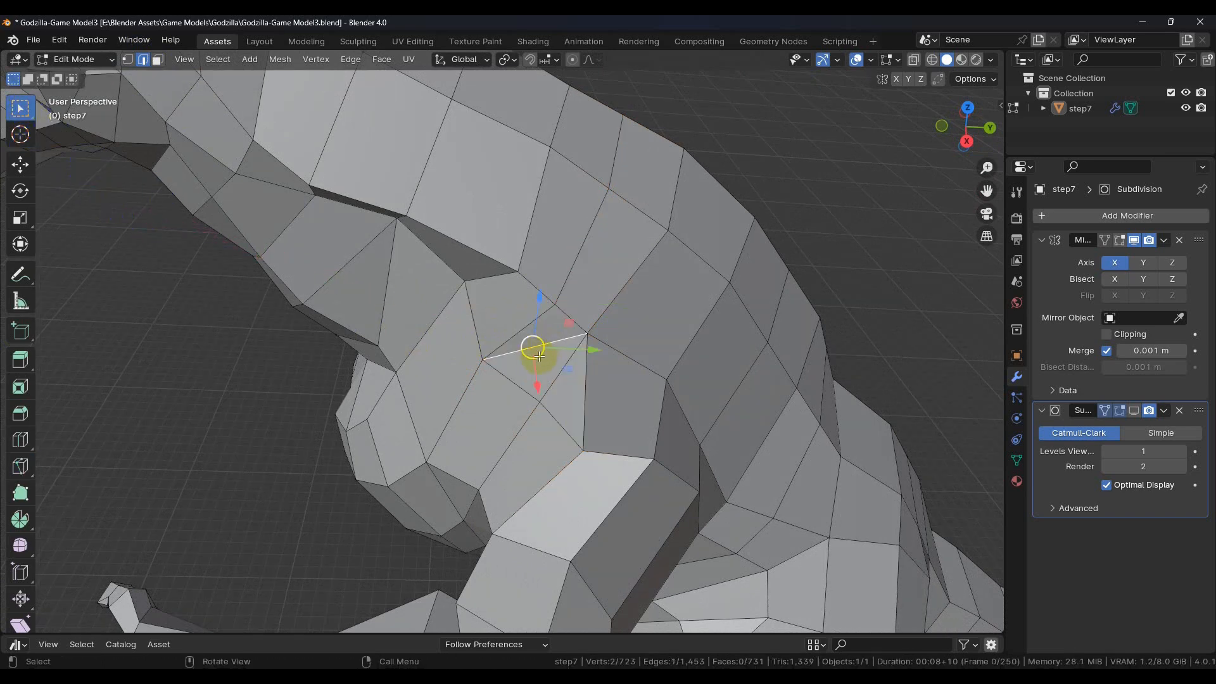
{"action": "right_click", "coordinate": [539, 365]}
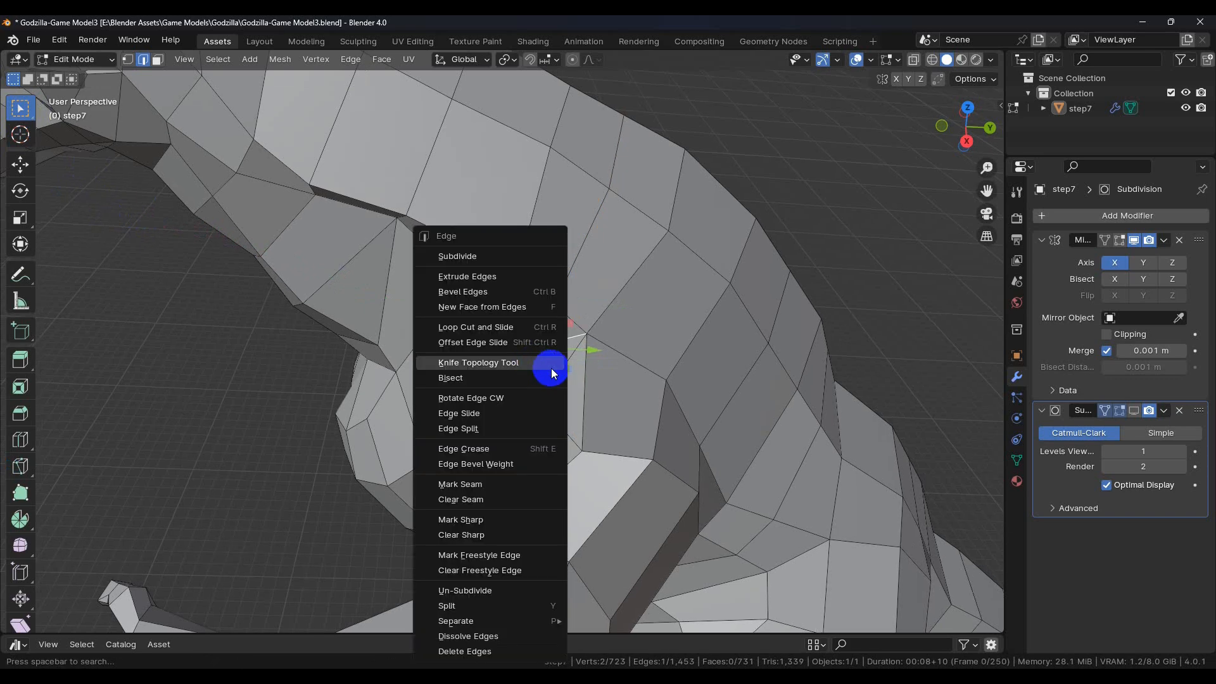
{"action": "left_click", "coordinate": [496, 636]}
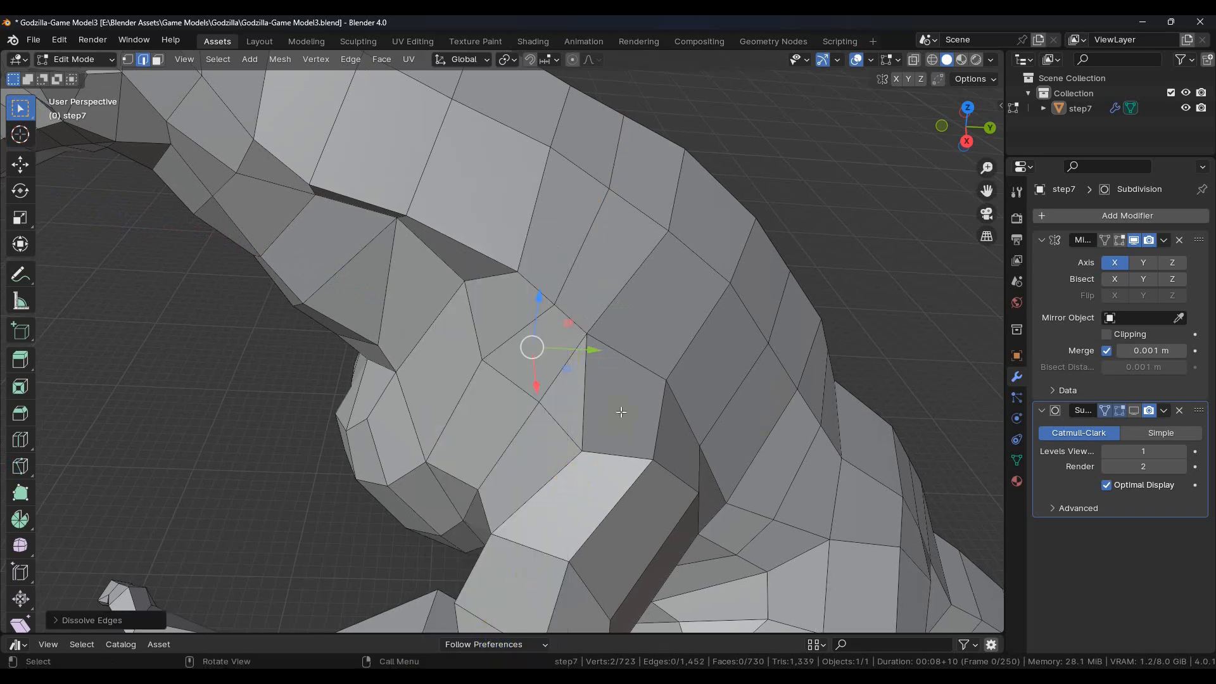
Knife-cut from the front top vertex of the upper arm across the side faces to the ridge of the back.
{"action": "middle_click_drag", "start_coordinate": [621, 412], "coordinate": [562, 395]}
{"action": "middle_click_drag", "start_coordinate": [643, 428], "coordinate": [621, 299]}
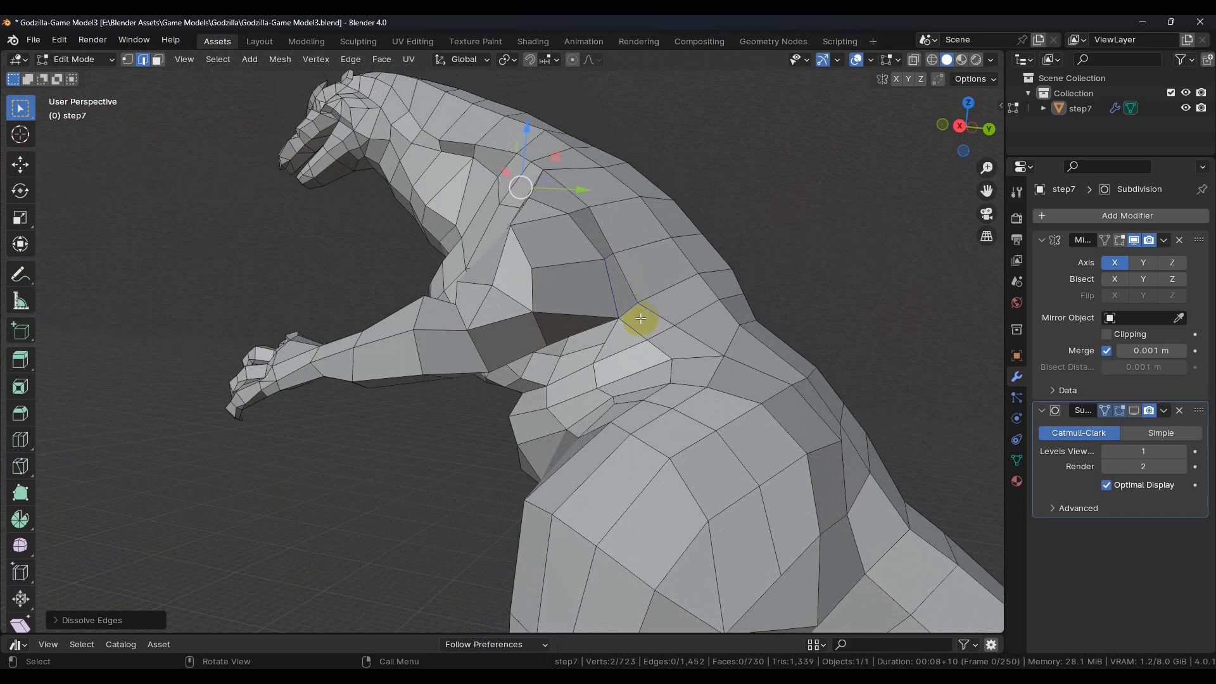
{"action": "middle_click_drag", "start_coordinate": [550, 373], "coordinate": [570, 388]}
{"action": "scroll", "coordinate": [535, 372], "scroll_direction": "up", "scroll_amount": 3}
{"action": "left_click", "coordinate": [20, 466]}
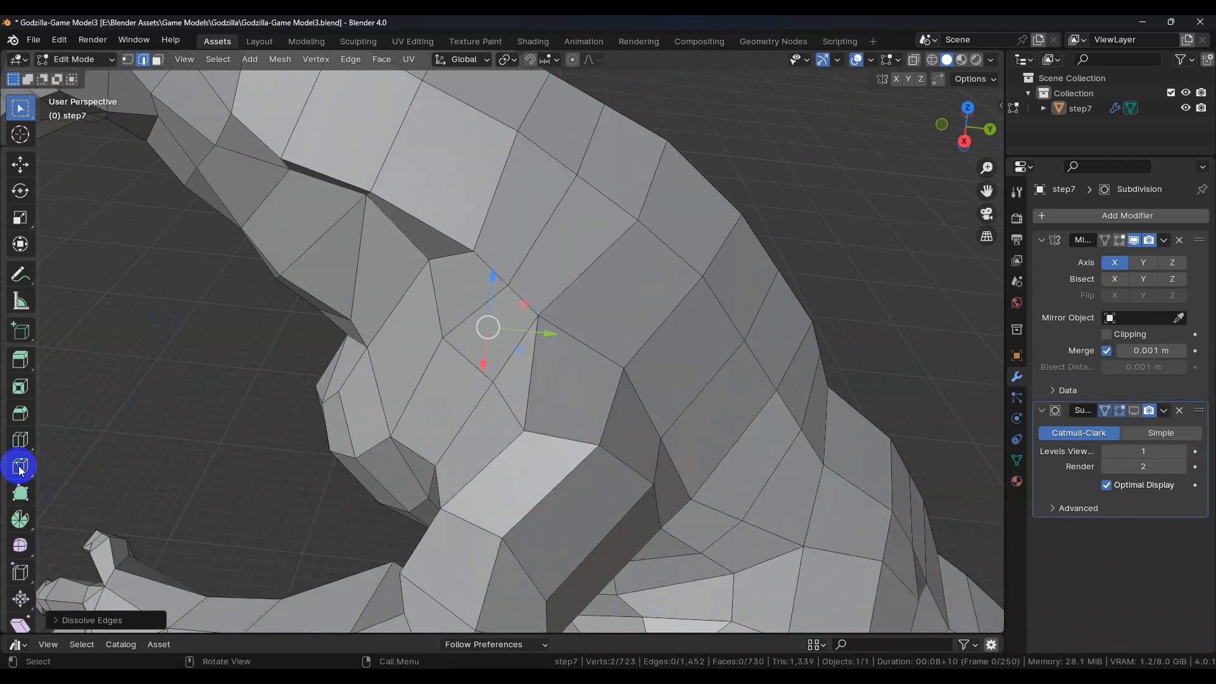
{"action": "left_click", "coordinate": [529, 427]}
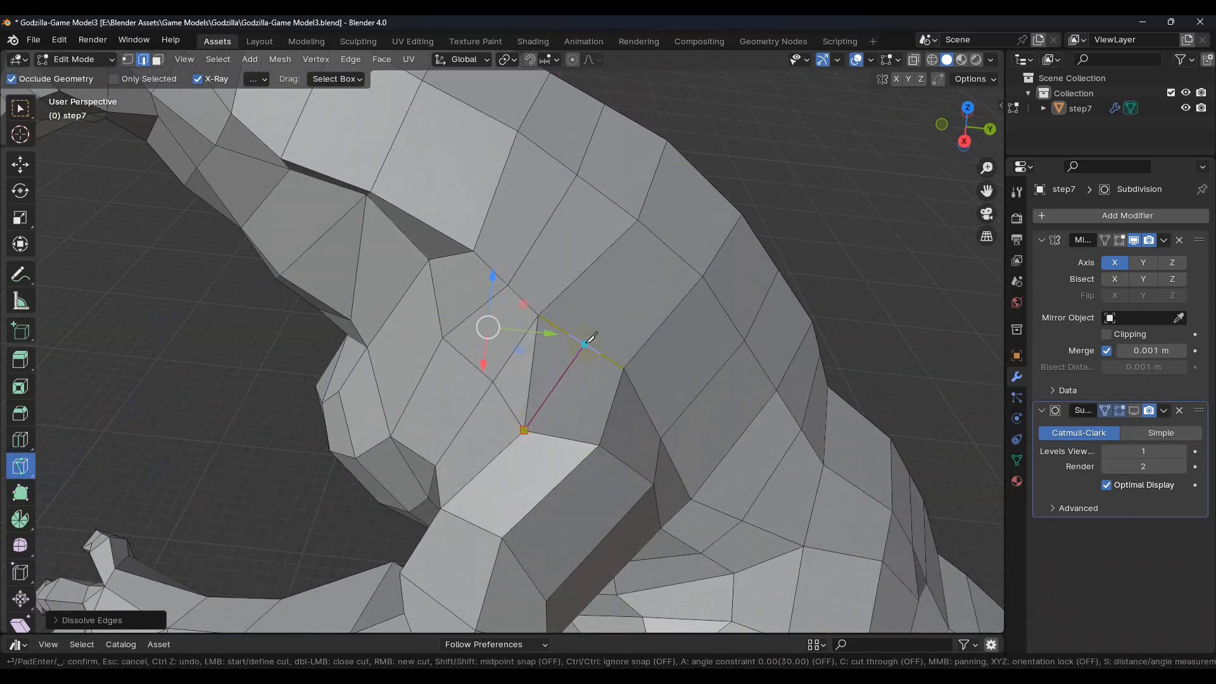
{"action": "middle_click_drag", "start_coordinate": [670, 246], "coordinate": [631, 286]}
{"action": "left_click", "coordinate": [778, 223]}
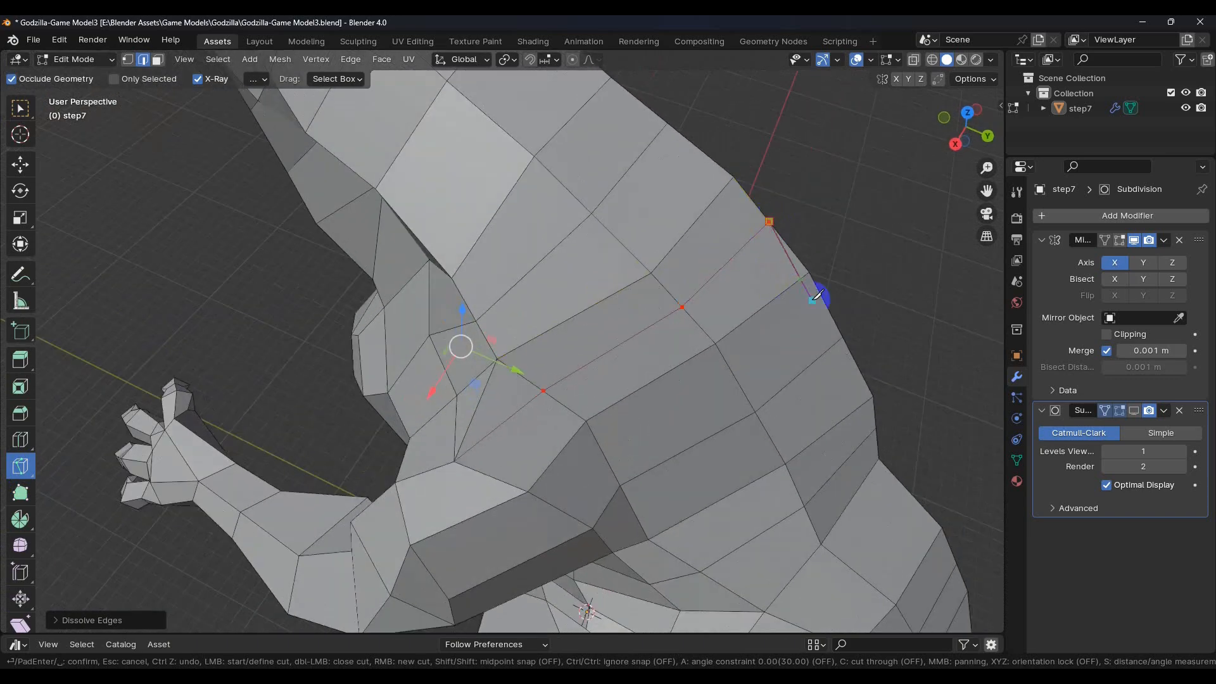
{"action": "key", "text": "Return"}
Dissolve the vertical edge between the merged shoulder vertex and the front top vertex of the upper arm.
{"action": "middle_click_drag", "start_coordinate": [503, 411], "coordinate": [552, 367]}
{"action": "left_click", "coordinate": [27, 117]}
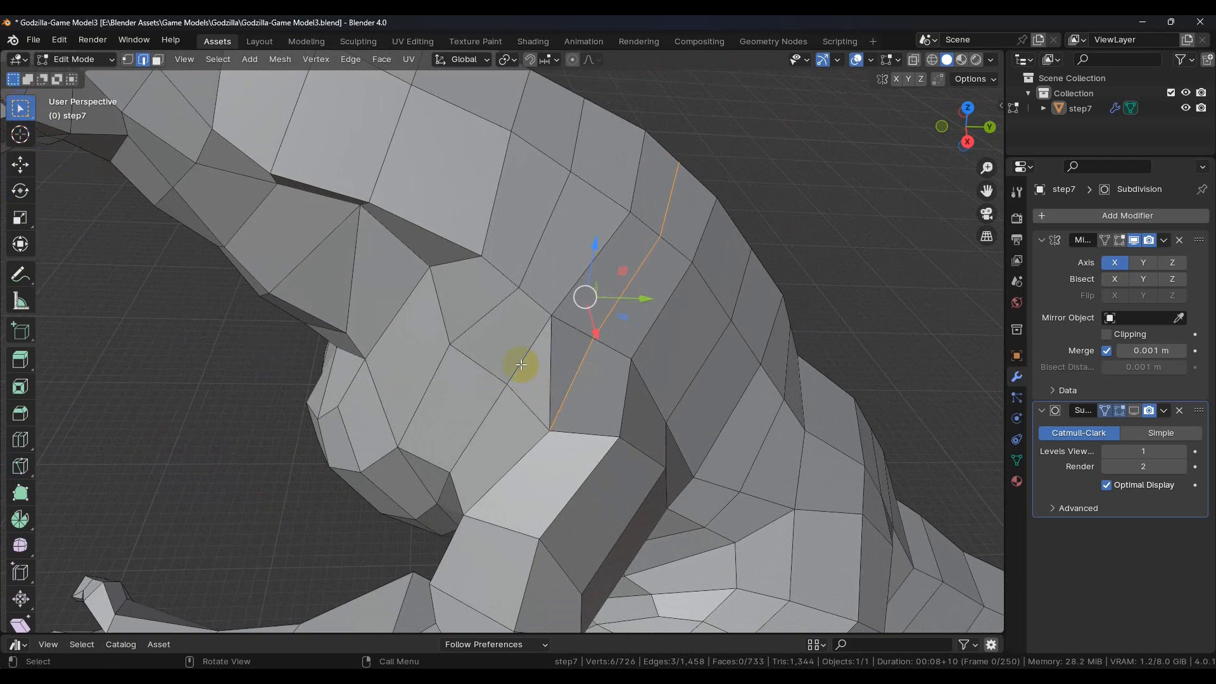
{"action": "left_click", "coordinate": [560, 373]}
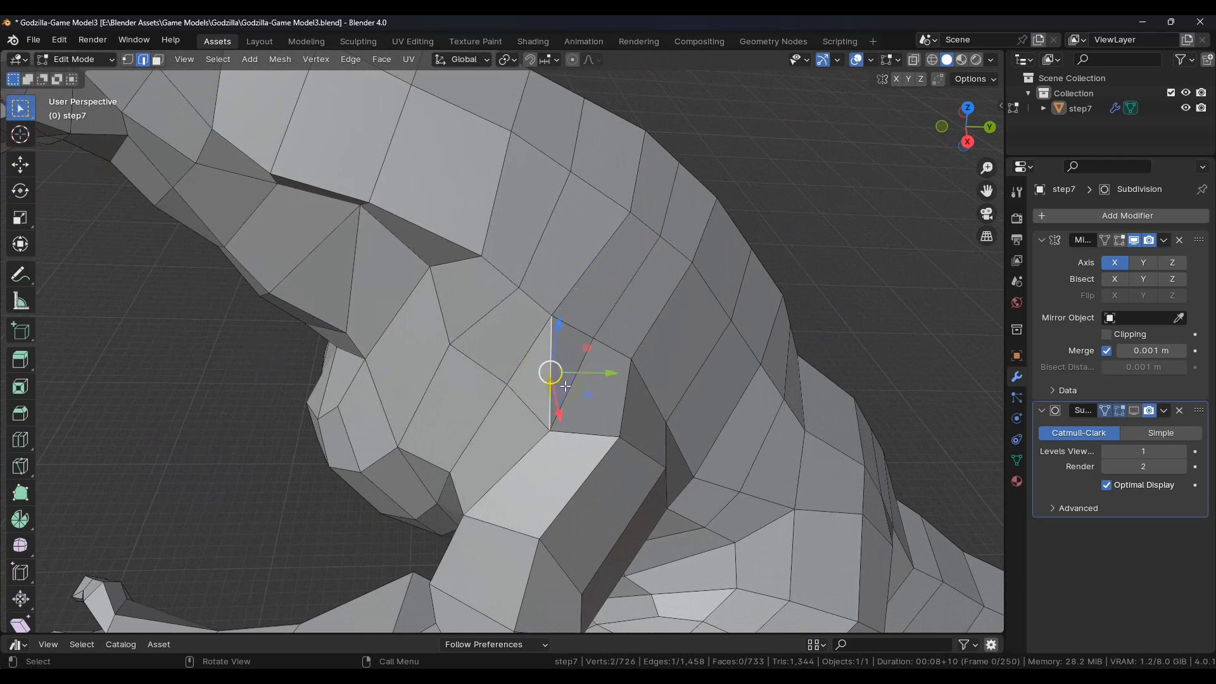
{"action": "key", "text": "ctrl+e"}
{"action": "left_click", "coordinate": [522, 439]}
{"action": "mouse_move", "coordinate": [523, 443]}
{"action": "middle_mouse_down"}
{"action": "mouse_move", "coordinate": [554, 416]}
{"action": "mouse_move", "coordinate": [504, 369]}
{"action": "mouse_move", "coordinate": [462, 424]}
{"action": "mouse_move", "coordinate": [497, 440]}
{"action": "mouse_move", "coordinate": [519, 422]}
{"action": "middle_mouse_up"}
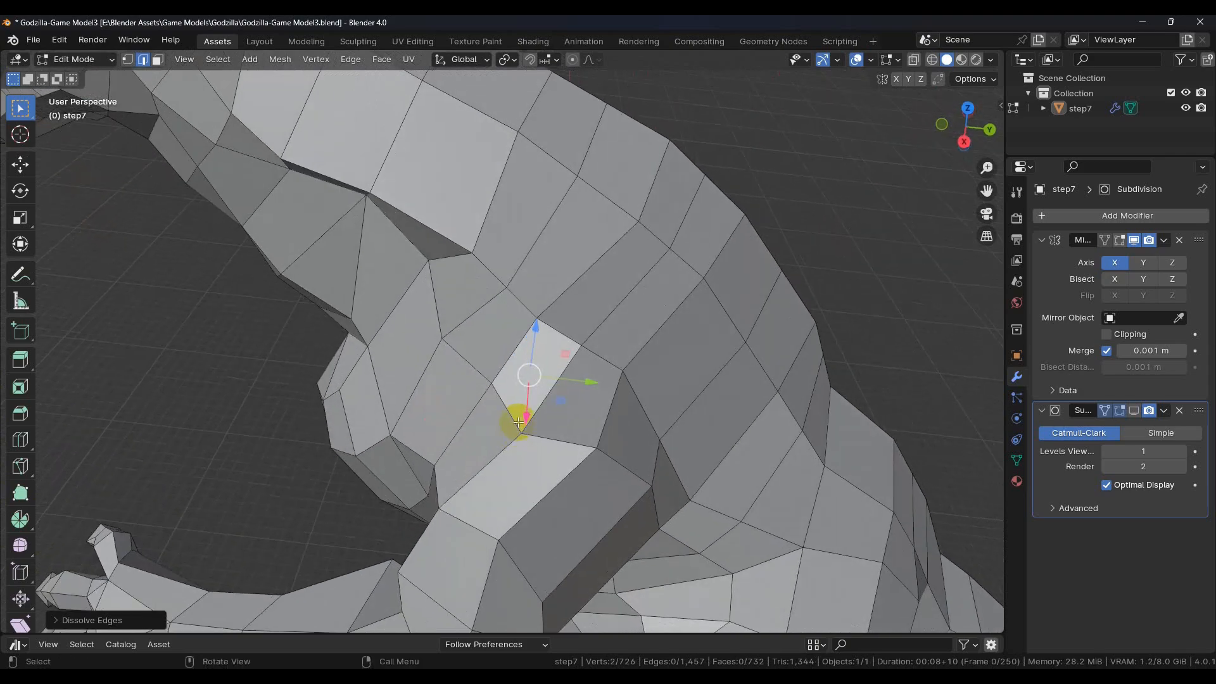
Temporarily show the Subdivision modifier in the viewport to check the smoothed body, and examine the low-poly chest, shoulder and arm.
{"action": "scroll", "coordinate": [518, 423], "scroll_direction": "down", "scroll_amount": 3}
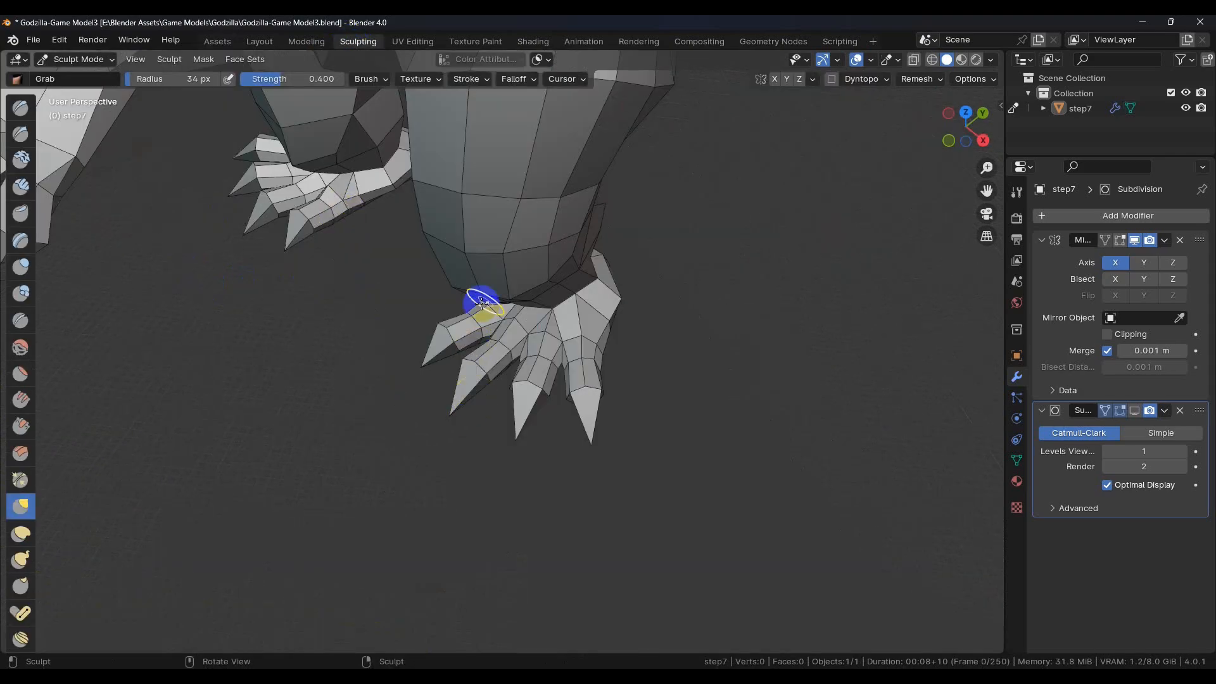
{"action": "mouse_move", "coordinate": [483, 302]}
{"action": "middle_mouse_down"}
{"action": "mouse_move", "coordinate": [453, 288]}
{"action": "mouse_move", "coordinate": [480, 252]}
{"action": "mouse_move", "coordinate": [485, 380]}
{"action": "mouse_move", "coordinate": [388, 361]}
{"action": "mouse_move", "coordinate": [424, 355]}
{"action": "mouse_move", "coordinate": [569, 388]}
{"action": "middle_mouse_up"}
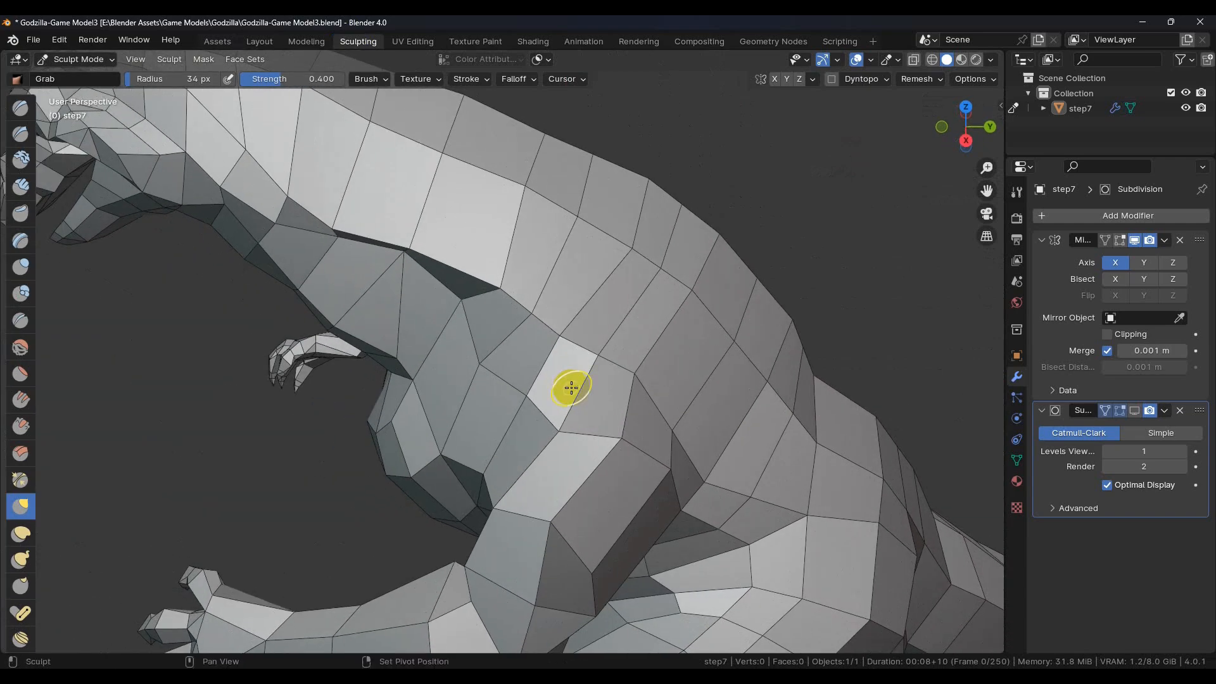
{"action": "left_click", "coordinate": [1134, 409]}
{"action": "middle_click_drag", "start_coordinate": [886, 386], "coordinate": [565, 360]}
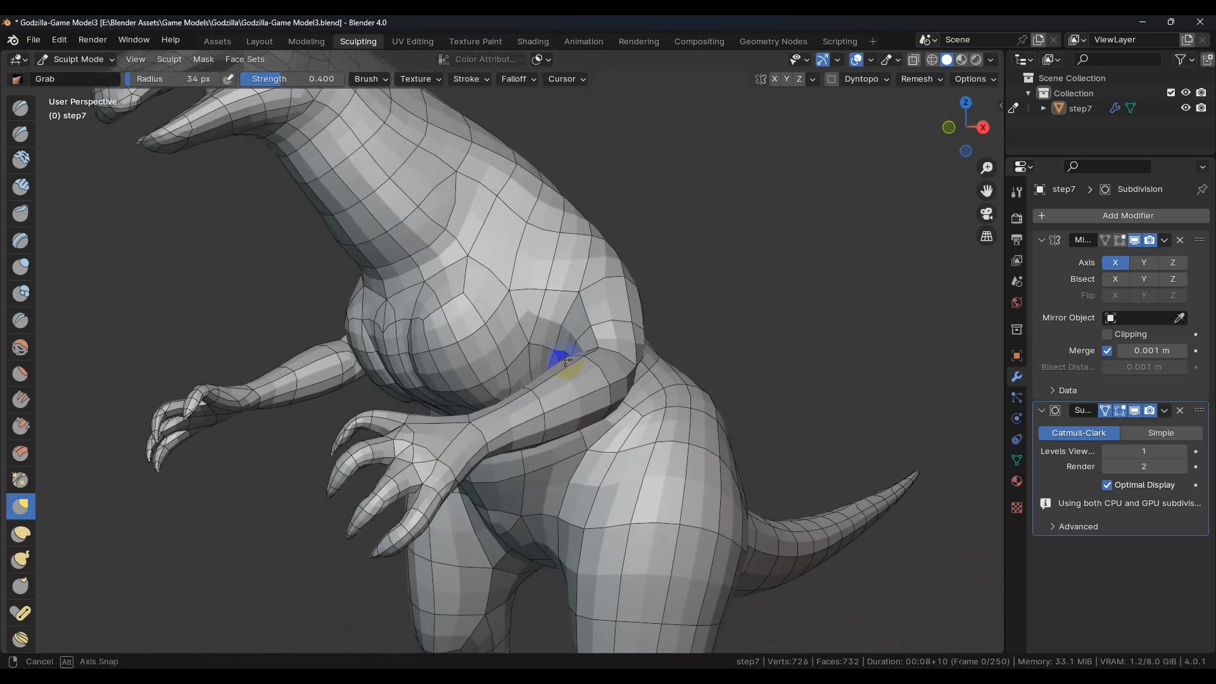
{"action": "left_click", "coordinate": [1134, 409]}
{"action": "mouse_move", "coordinate": [608, 367]}
{"action": "middle_mouse_down"}
{"action": "mouse_move", "coordinate": [543, 428]}
{"action": "mouse_move", "coordinate": [607, 361]}
{"action": "middle_mouse_up"}
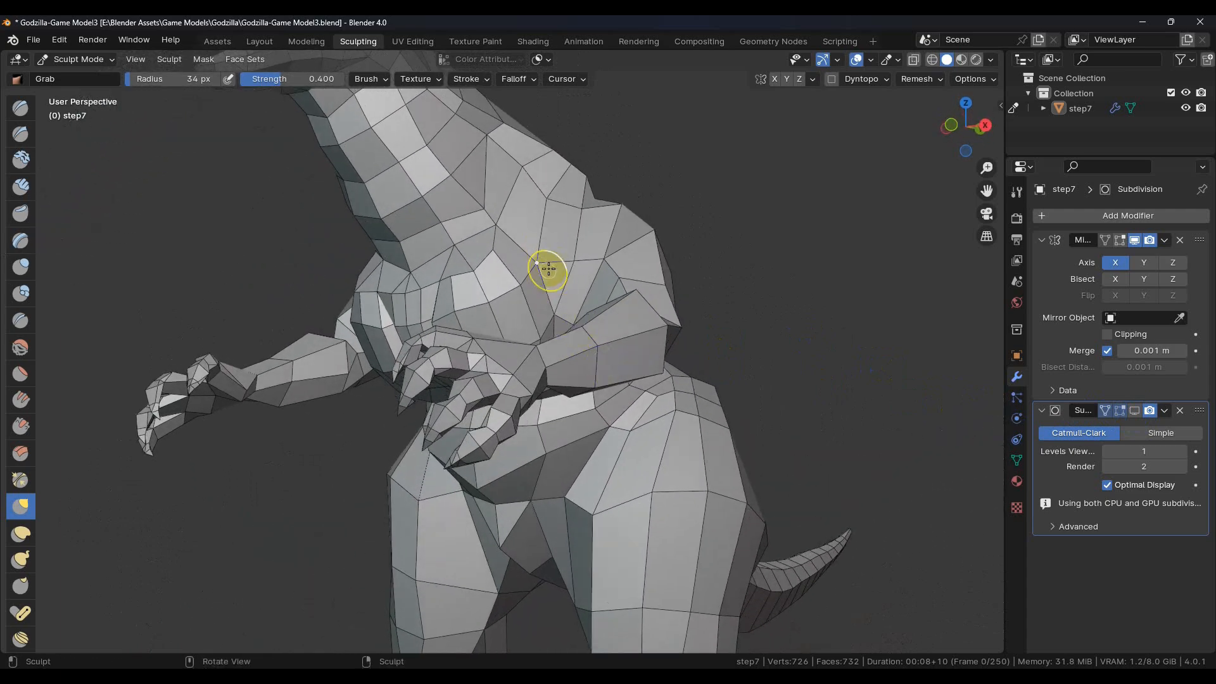
{"action": "middle_click_drag", "start_coordinate": [558, 282], "coordinate": [530, 316]}
{"action": "scroll", "coordinate": [531, 317], "scroll_direction": "up", "scroll_amount": 6}
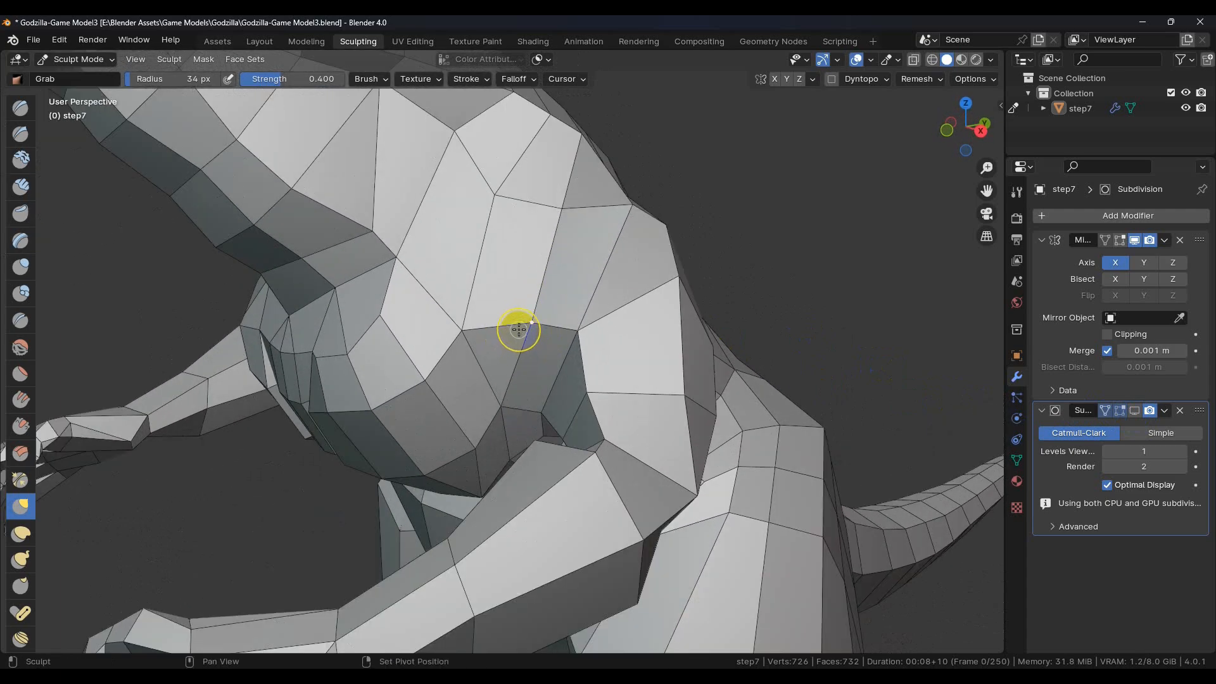
{"action": "mouse_move", "coordinate": [488, 392]}
{"action": "middle_mouse_down"}
{"action": "mouse_move", "coordinate": [475, 407]}
{"action": "mouse_move", "coordinate": [515, 359]}
{"action": "mouse_move", "coordinate": [621, 386]}
{"action": "mouse_move", "coordinate": [640, 352]}
{"action": "mouse_move", "coordinate": [656, 418]}
{"action": "mouse_move", "coordinate": [575, 321]}
{"action": "mouse_move", "coordinate": [545, 361]}
{"action": "mouse_move", "coordinate": [567, 326]}
{"action": "mouse_move", "coordinate": [566, 351]}
{"action": "mouse_move", "coordinate": [500, 379]}
{"action": "mouse_move", "coordinate": [578, 339]}
{"action": "mouse_move", "coordinate": [461, 388]}
{"action": "mouse_move", "coordinate": [477, 401]}
{"action": "middle_mouse_up"}
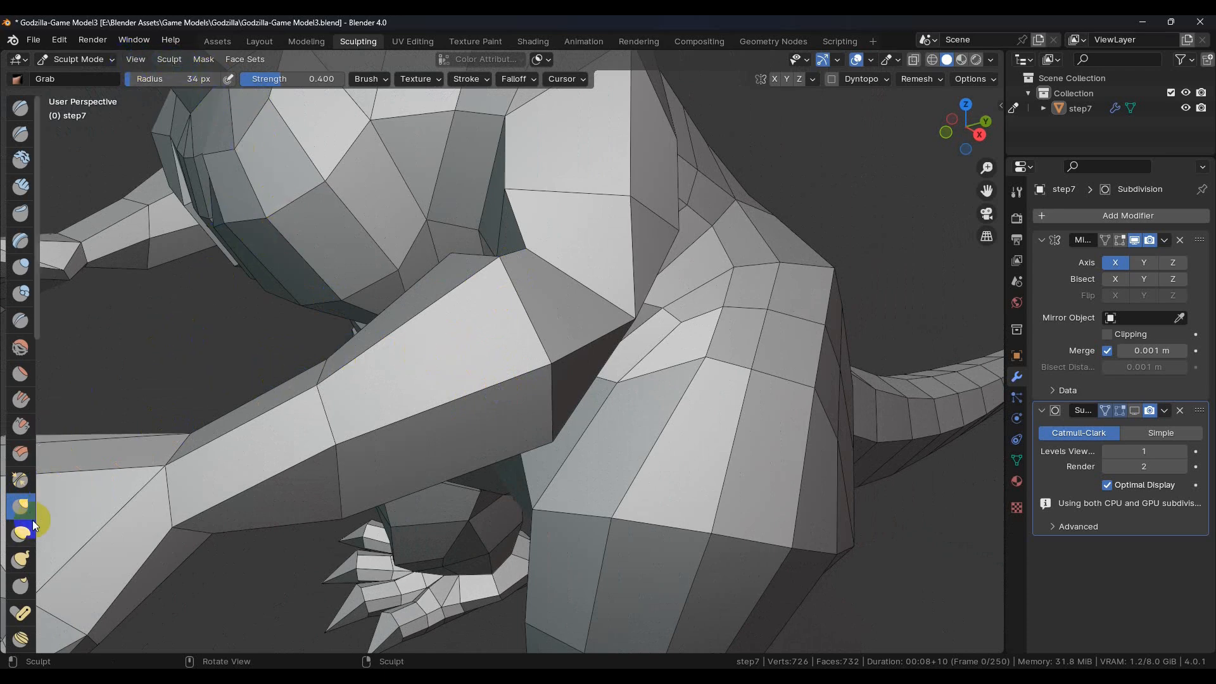
{"action": "mouse_move", "coordinate": [516, 290]}
{"action": "middle_mouse_down"}
{"action": "mouse_move", "coordinate": [551, 391]}
{"action": "mouse_move", "coordinate": [428, 264]}
{"action": "middle_mouse_up"}
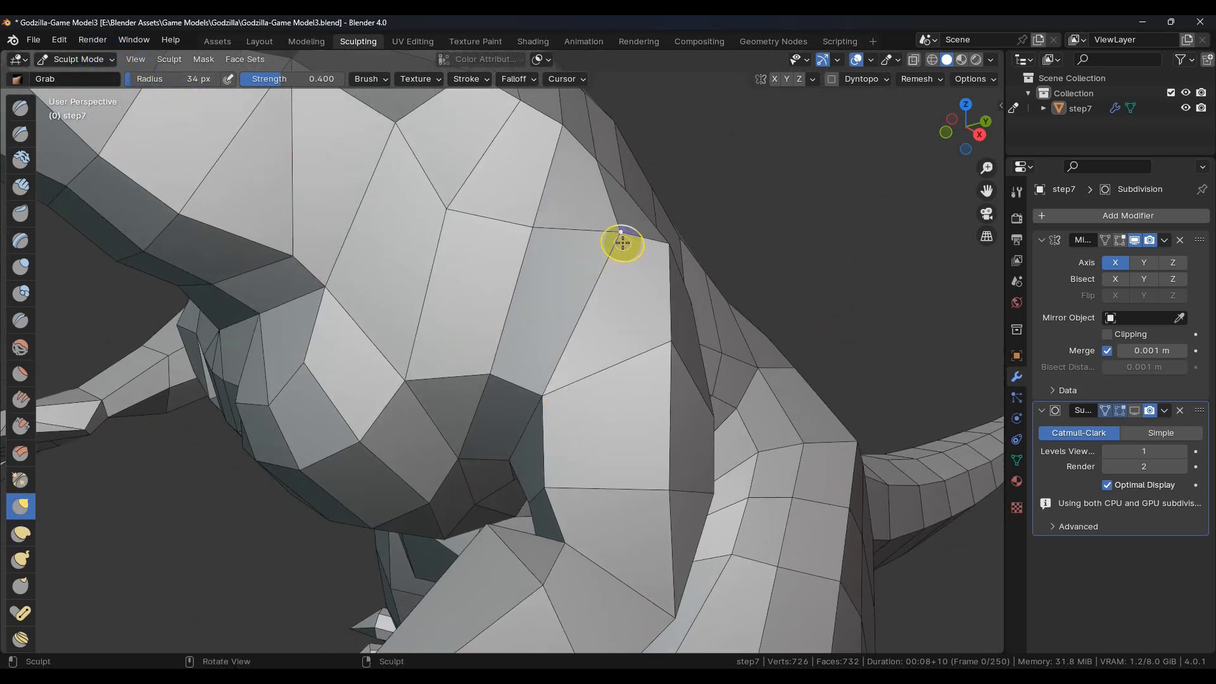
Show the Subdivision modifier in the viewport and pull the rear of the shoulder outward with the Grab brush.
{"action": "left_click", "coordinate": [1134, 411]}
{"action": "left_click", "coordinate": [1134, 410]}
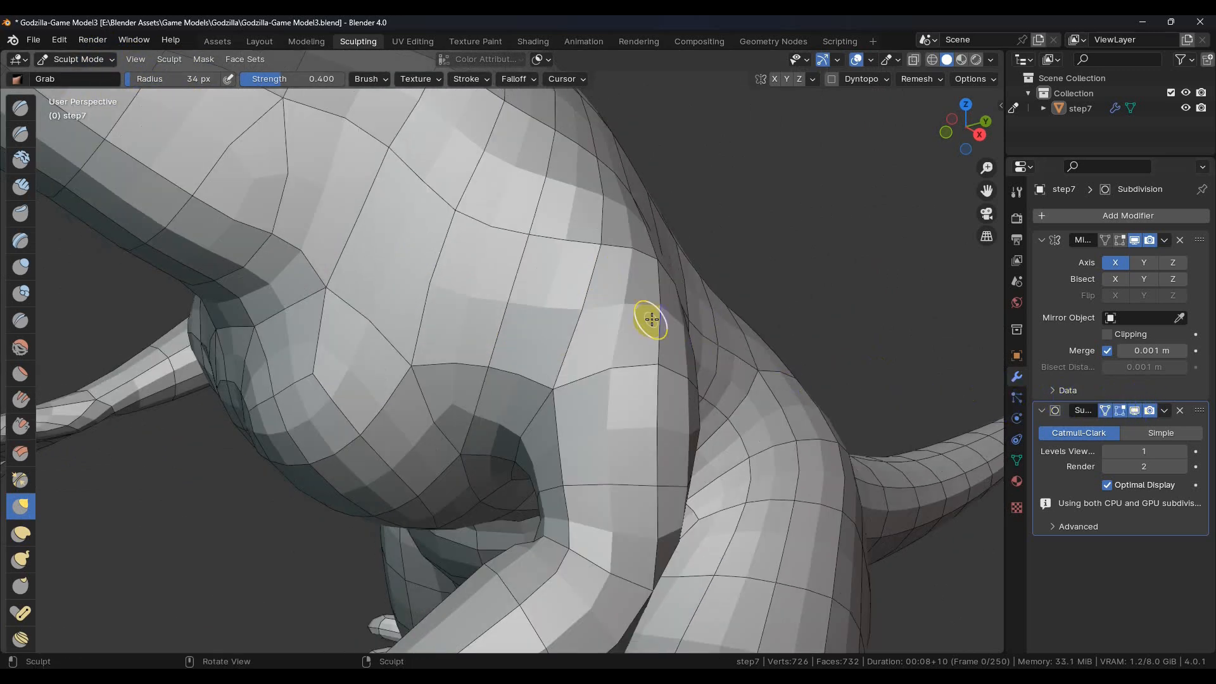
{"action": "middle_click_drag", "start_coordinate": [618, 296], "coordinate": [342, 390]}
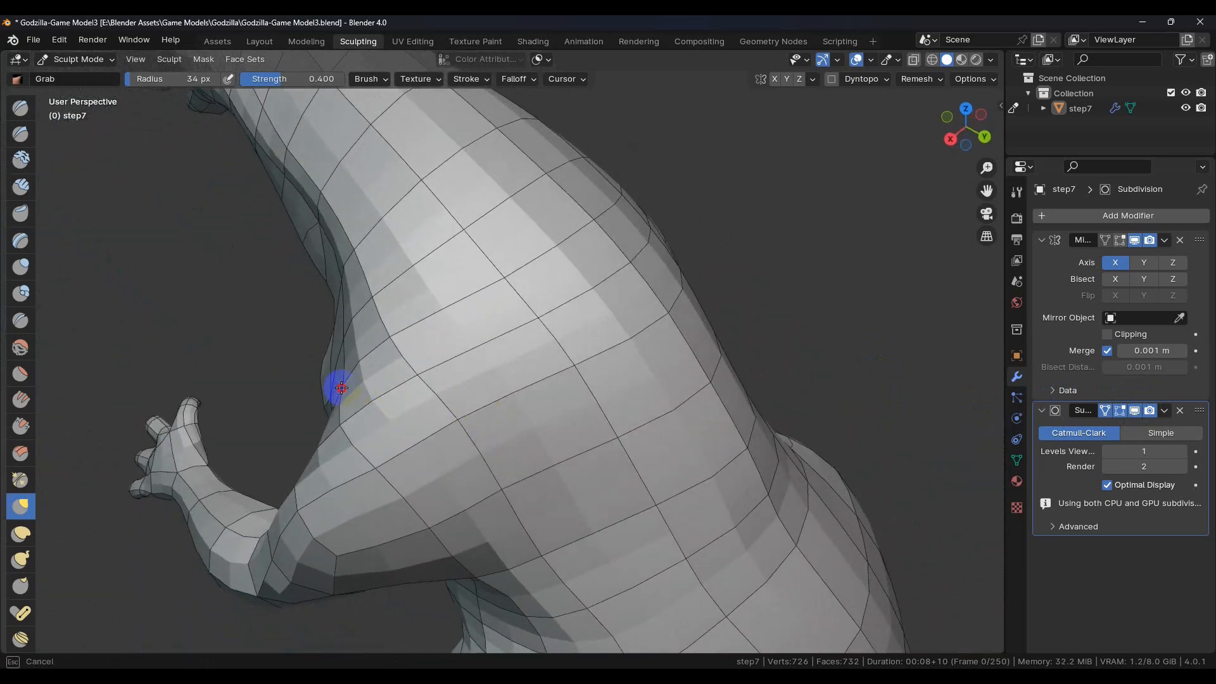
{"action": "middle_click_drag", "start_coordinate": [306, 364], "coordinate": [607, 439]}
{"action": "left_click_drag", "start_coordinate": [625, 388], "coordinate": [692, 315]}
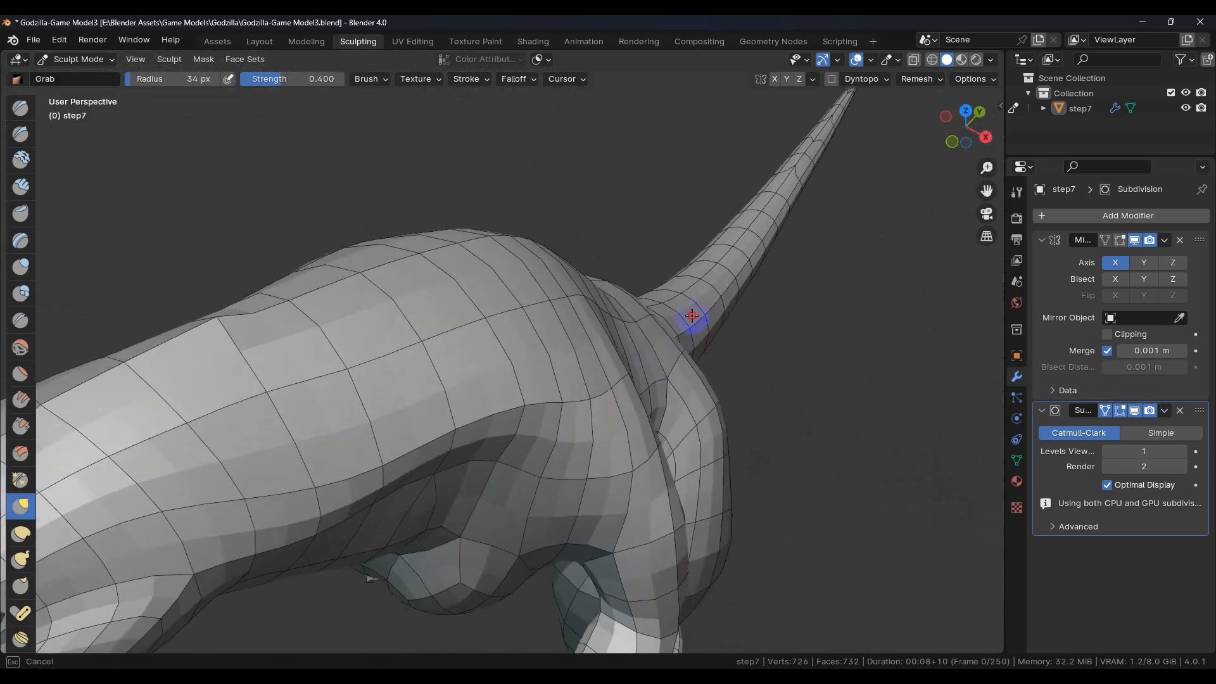
{"action": "left_click_drag", "start_coordinate": [619, 381], "coordinate": [645, 347]}
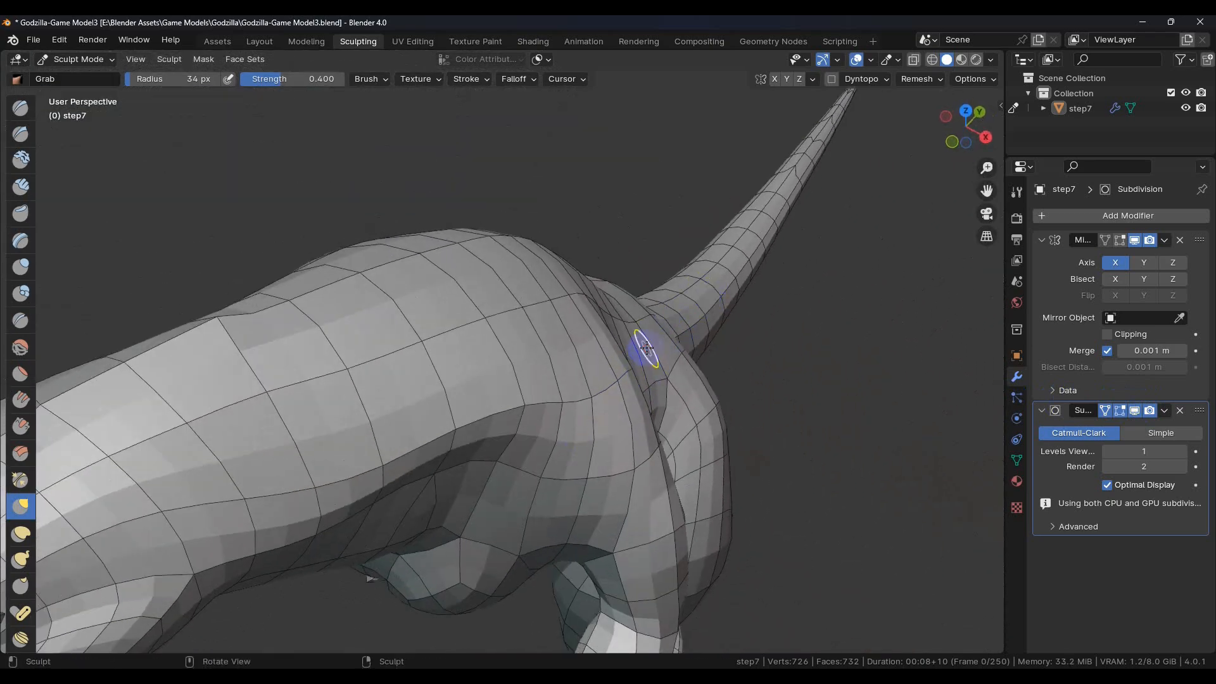
{"action": "middle_click_drag", "start_coordinate": [620, 368], "coordinate": [594, 323]}
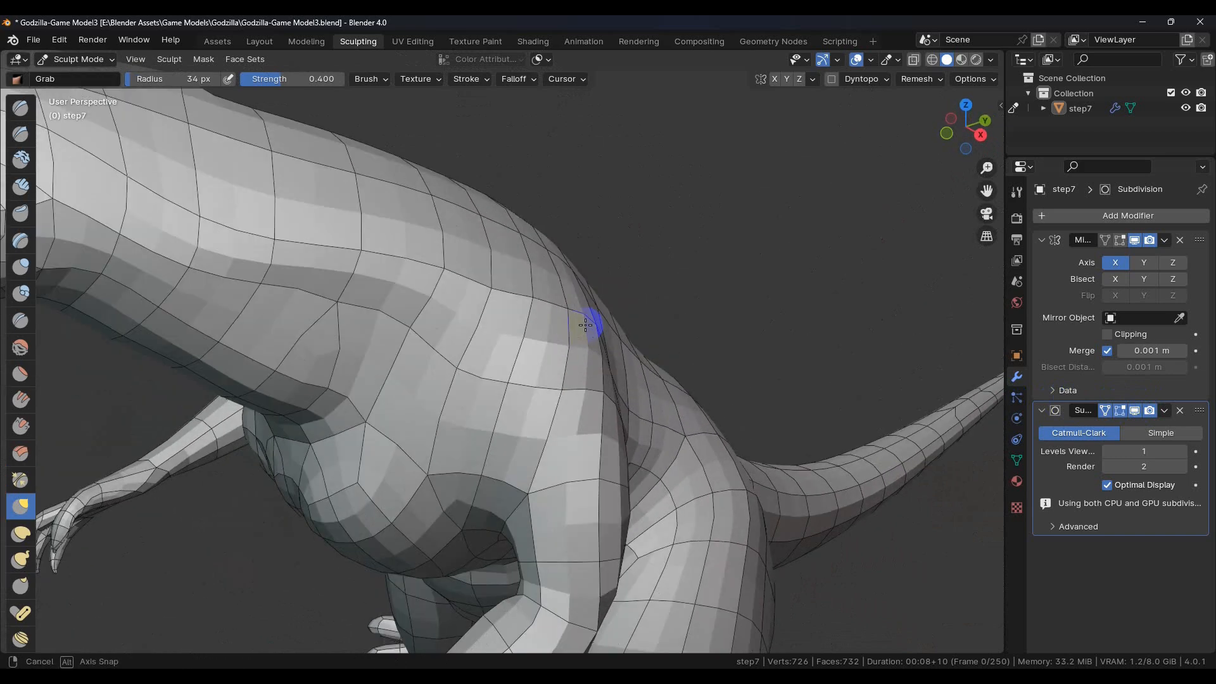
Raise the top of the shoulder and upper back, and pull the side of the shoulder outward with the Grab brush.
{"action": "mouse_move", "coordinate": [556, 249]}
{"action": "left_mouse_down"}
{"action": "mouse_move", "coordinate": [607, 160]}
{"action": "mouse_move", "coordinate": [564, 240]}
{"action": "mouse_move", "coordinate": [581, 203]}
{"action": "left_mouse_up"}
{"action": "left_click_drag", "start_coordinate": [510, 238], "coordinate": [501, 183]}
{"action": "mouse_move", "coordinate": [610, 323]}
{"action": "middle_mouse_down"}
{"action": "mouse_move", "coordinate": [570, 335]}
{"action": "mouse_move", "coordinate": [563, 251]}
{"action": "middle_mouse_up"}
{"action": "mouse_move", "coordinate": [545, 248]}
{"action": "left_mouse_down"}
{"action": "mouse_move", "coordinate": [591, 220]}
{"action": "mouse_move", "coordinate": [614, 276]}
{"action": "mouse_move", "coordinate": [578, 298]}
{"action": "mouse_move", "coordinate": [690, 307]}
{"action": "left_mouse_up"}
{"action": "left_click_drag", "start_coordinate": [547, 337], "coordinate": [687, 401]}
{"action": "left_click_drag", "start_coordinate": [523, 375], "coordinate": [613, 428]}
Pull the rear edge of the elbow outward and down with the Grab brush, working from behind the model.
{"action": "mouse_move", "coordinate": [613, 427]}
{"action": "middle_mouse_down"}
{"action": "mouse_move", "coordinate": [497, 453]}
{"action": "mouse_move", "coordinate": [415, 519]}
{"action": "mouse_move", "coordinate": [402, 507]}
{"action": "middle_mouse_up"}
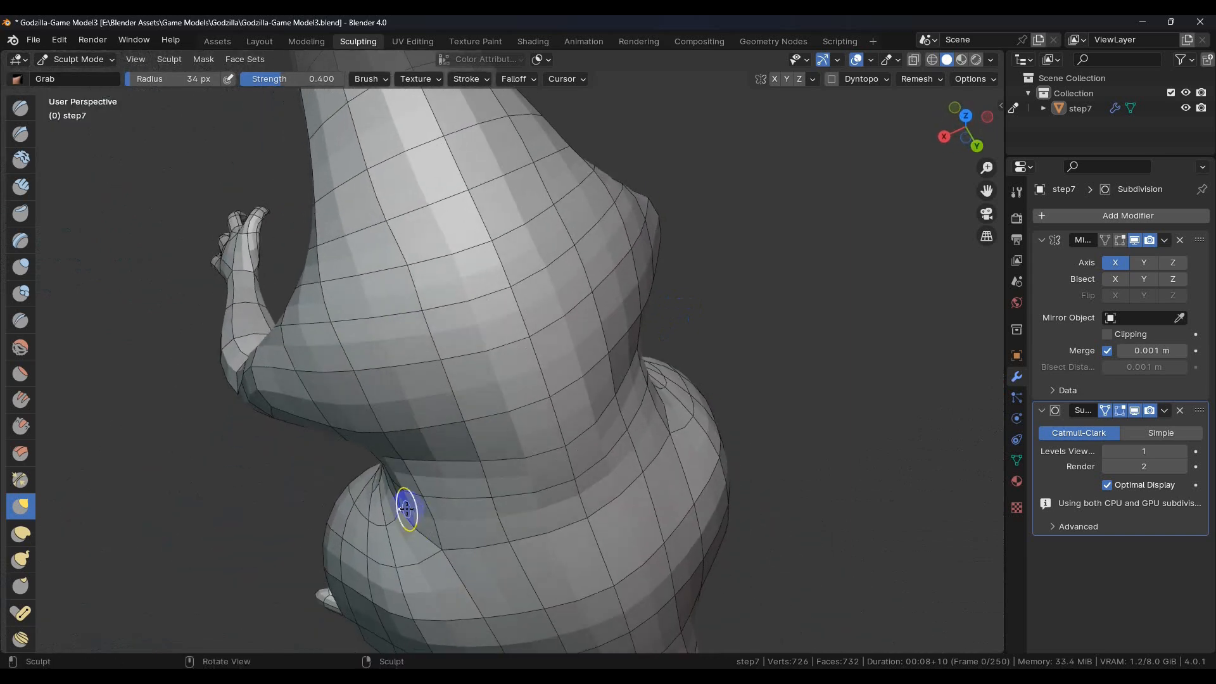
{"action": "left_click_drag", "start_coordinate": [310, 459], "coordinate": [305, 466]}
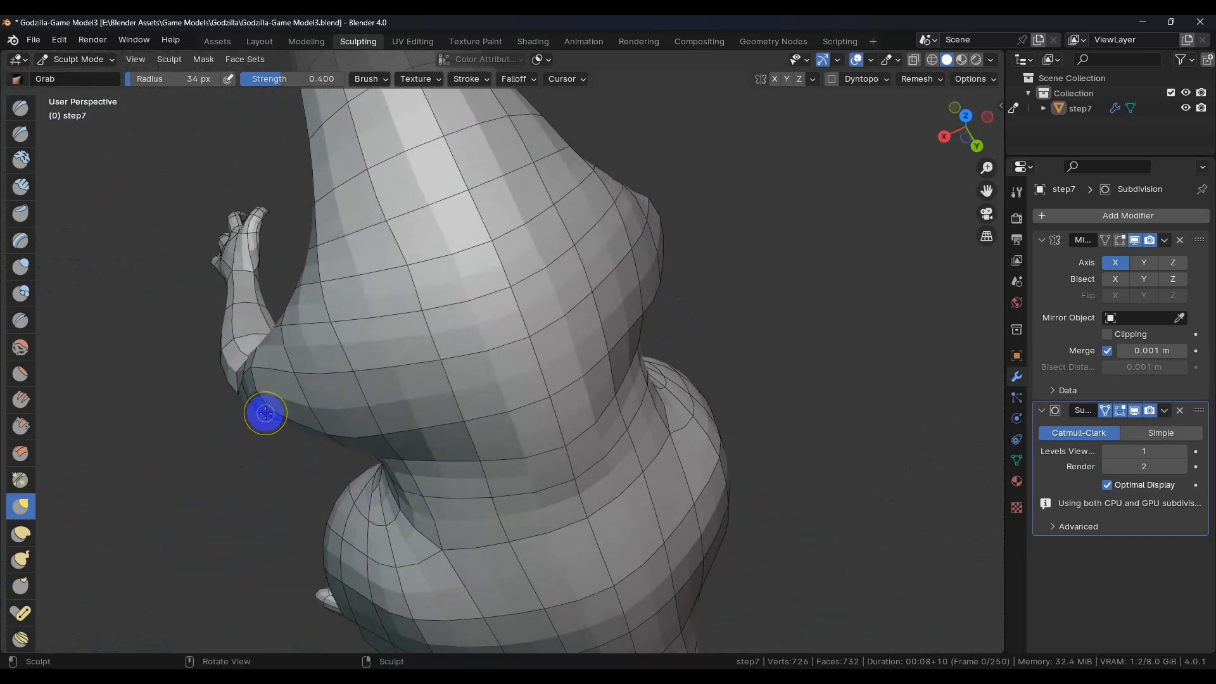
{"action": "left_click_drag", "start_coordinate": [266, 419], "coordinate": [228, 481]}
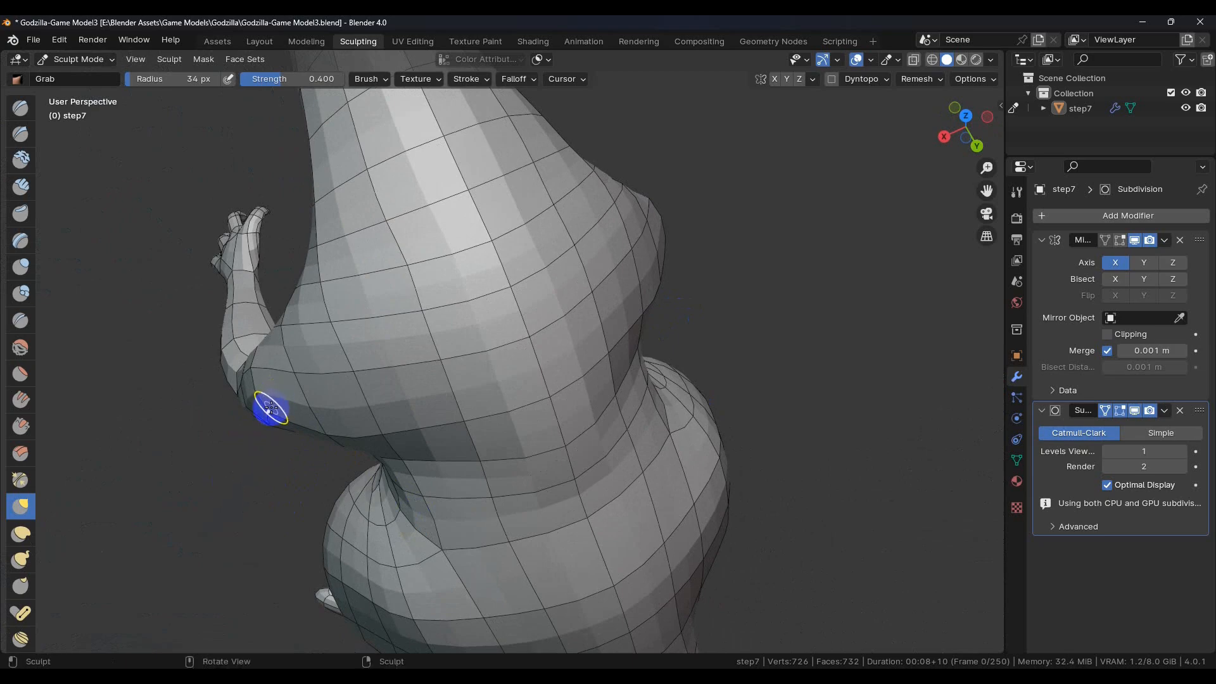
Reshape the upper arm and elbow from the side by pulling their surface downward and back with the Grab brush.
{"action": "mouse_move", "coordinate": [361, 459]}
{"action": "middle_mouse_down"}
{"action": "mouse_move", "coordinate": [470, 316]}
{"action": "mouse_move", "coordinate": [532, 389]}
{"action": "mouse_move", "coordinate": [521, 290]}
{"action": "mouse_move", "coordinate": [516, 316]}
{"action": "mouse_move", "coordinate": [514, 299]}
{"action": "middle_mouse_up"}
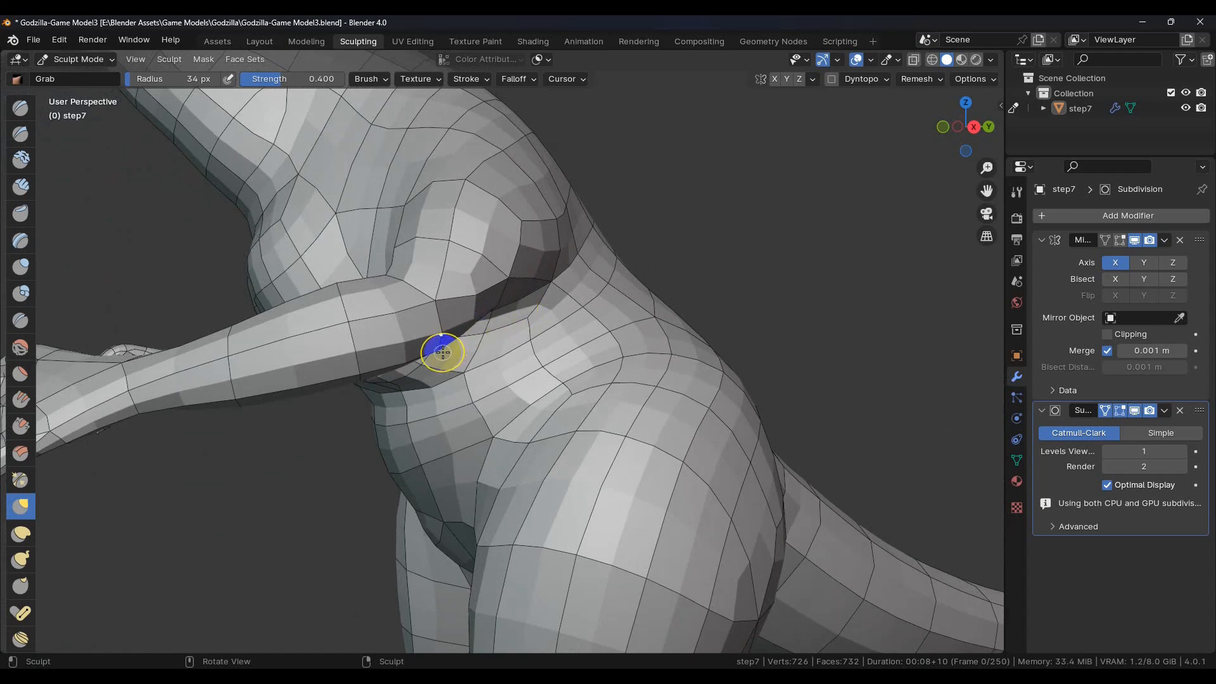
{"action": "mouse_move", "coordinate": [433, 356]}
{"action": "middle_mouse_down"}
{"action": "mouse_move", "coordinate": [447, 325]}
{"action": "mouse_move", "coordinate": [442, 225]}
{"action": "middle_mouse_up"}
{"action": "left_click_drag", "start_coordinate": [443, 225], "coordinate": [477, 307]}
{"action": "middle_click_drag", "start_coordinate": [477, 306], "coordinate": [437, 319]}
{"action": "mouse_move", "coordinate": [423, 321]}
{"action": "left_mouse_down"}
{"action": "mouse_move", "coordinate": [499, 400]}
{"action": "mouse_move", "coordinate": [488, 383]}
{"action": "left_mouse_up"}
{"action": "mouse_move", "coordinate": [488, 383]}
{"action": "middle_mouse_down"}
{"action": "mouse_move", "coordinate": [478, 355]}
{"action": "mouse_move", "coordinate": [619, 388]}
{"action": "mouse_move", "coordinate": [702, 340]}
{"action": "middle_mouse_up"}
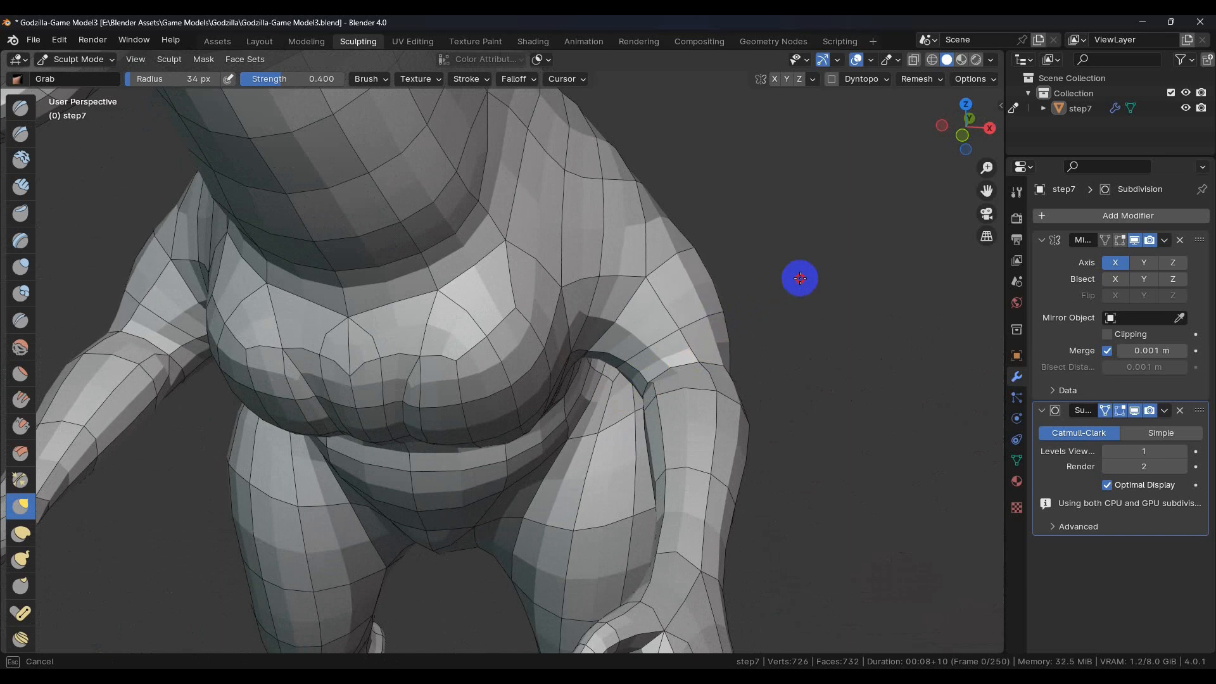
Inspect the armpit from several sides and pull the inner upper arm inward toward the body with the Grab brush.
{"action": "middle_click_drag", "start_coordinate": [783, 319], "coordinate": [557, 365]}
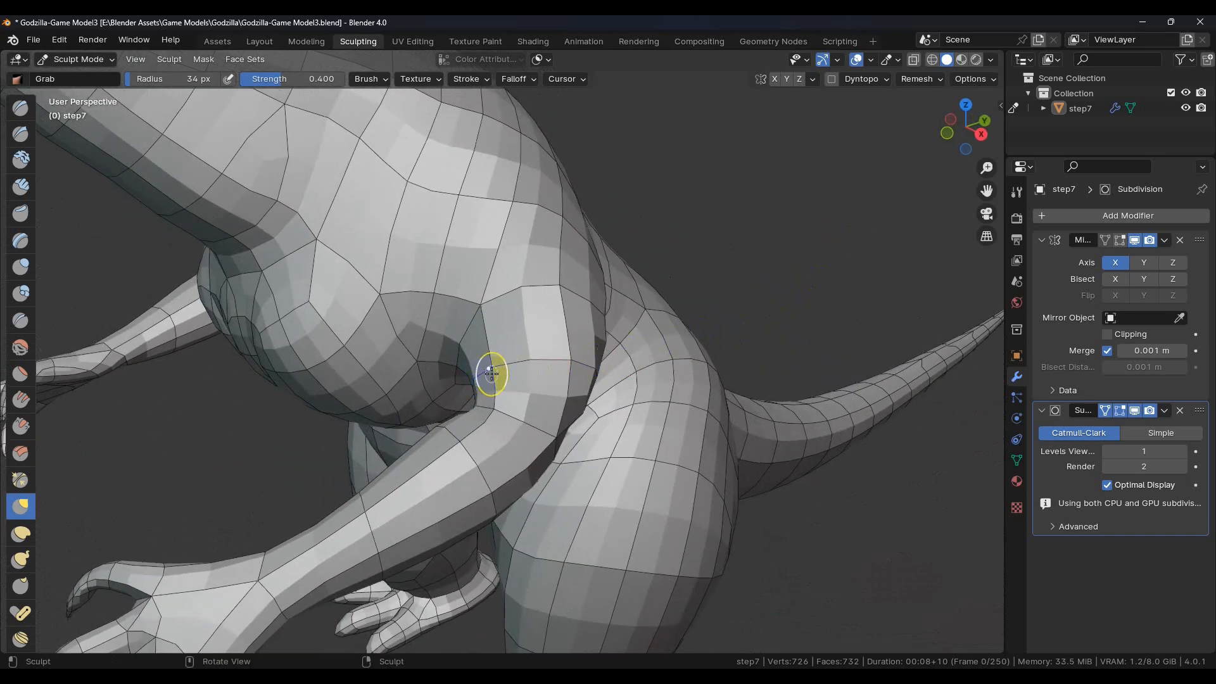
{"action": "middle_click_drag", "start_coordinate": [492, 373], "coordinate": [467, 395]}
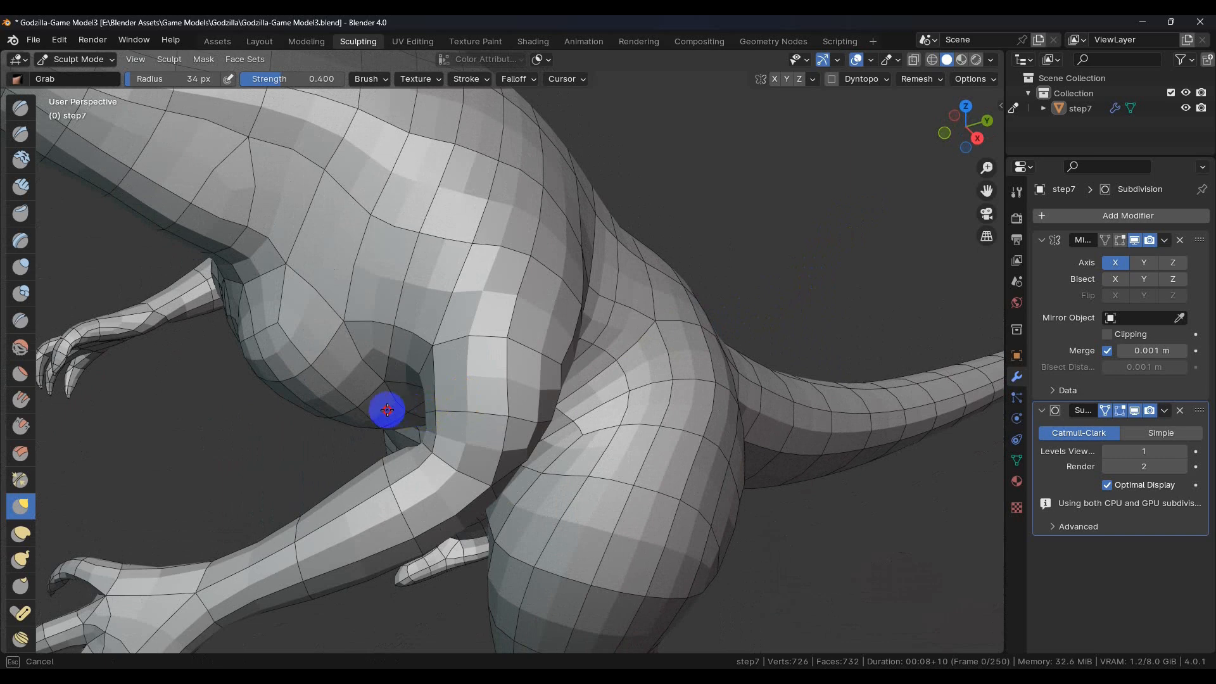
{"action": "middle_click_drag", "start_coordinate": [359, 407], "coordinate": [505, 414]}
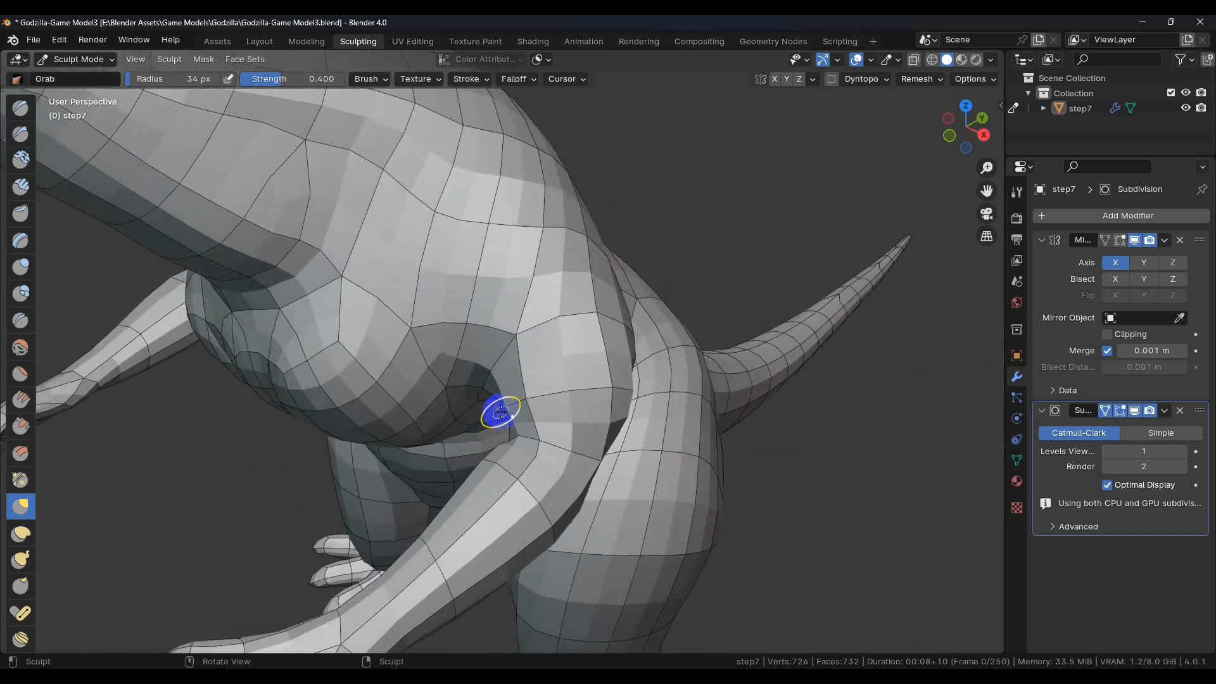
{"action": "mouse_move", "coordinate": [452, 418]}
{"action": "middle_mouse_down"}
{"action": "mouse_move", "coordinate": [575, 371]}
{"action": "mouse_move", "coordinate": [625, 332]}
{"action": "middle_mouse_up"}
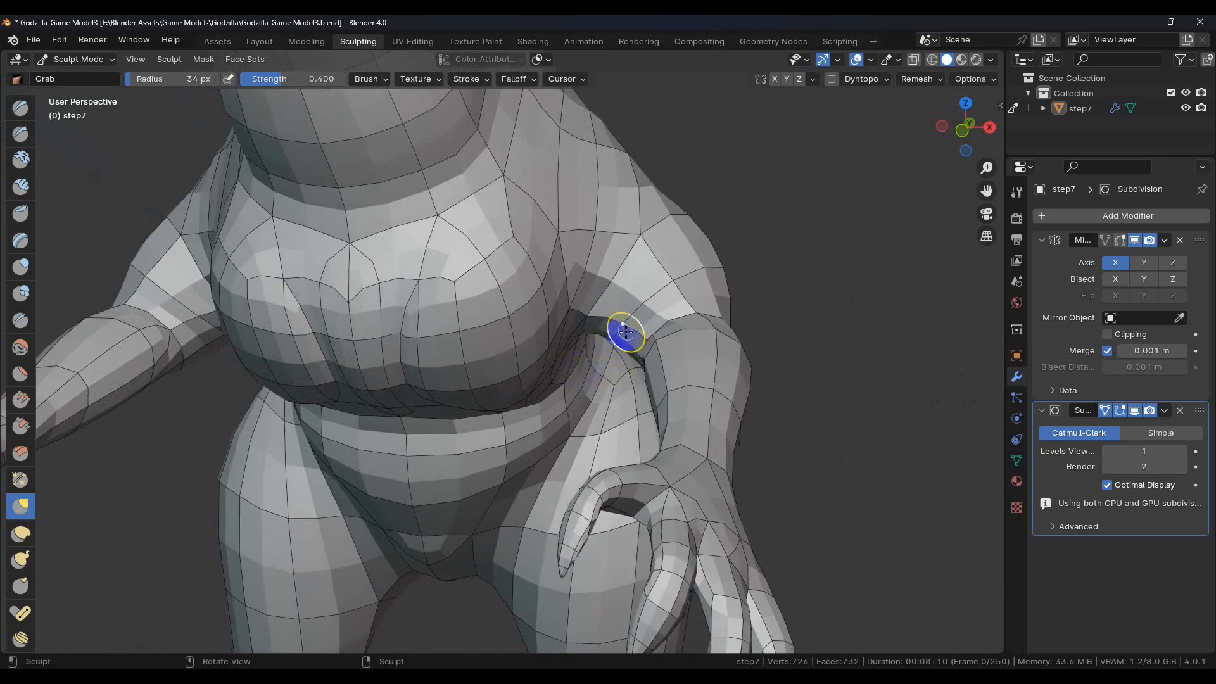
{"action": "left_click_drag", "start_coordinate": [619, 331], "coordinate": [583, 372]}
{"action": "mouse_move", "coordinate": [574, 382]}
{"action": "middle_mouse_down"}
{"action": "mouse_move", "coordinate": [551, 420]}
{"action": "mouse_move", "coordinate": [500, 433]}
{"action": "mouse_move", "coordinate": [557, 442]}
{"action": "mouse_move", "coordinate": [608, 415]}
{"action": "mouse_move", "coordinate": [669, 381]}
{"action": "mouse_move", "coordinate": [700, 320]}
{"action": "mouse_move", "coordinate": [518, 367]}
{"action": "mouse_move", "coordinate": [511, 397]}
{"action": "mouse_move", "coordinate": [507, 372]}
{"action": "mouse_move", "coordinate": [393, 340]}
{"action": "mouse_move", "coordinate": [352, 435]}
{"action": "mouse_move", "coordinate": [339, 418]}
{"action": "mouse_move", "coordinate": [263, 397]}
{"action": "mouse_move", "coordinate": [217, 401]}
{"action": "mouse_move", "coordinate": [225, 416]}
{"action": "mouse_move", "coordinate": [249, 410]}
{"action": "mouse_move", "coordinate": [255, 378]}
{"action": "mouse_move", "coordinate": [396, 399]}
{"action": "mouse_move", "coordinate": [415, 364]}
{"action": "mouse_move", "coordinate": [462, 429]}
{"action": "mouse_move", "coordinate": [530, 410]}
{"action": "mouse_move", "coordinate": [534, 488]}
{"action": "mouse_move", "coordinate": [420, 488]}
{"action": "mouse_move", "coordinate": [443, 364]}
{"action": "middle_mouse_up"}
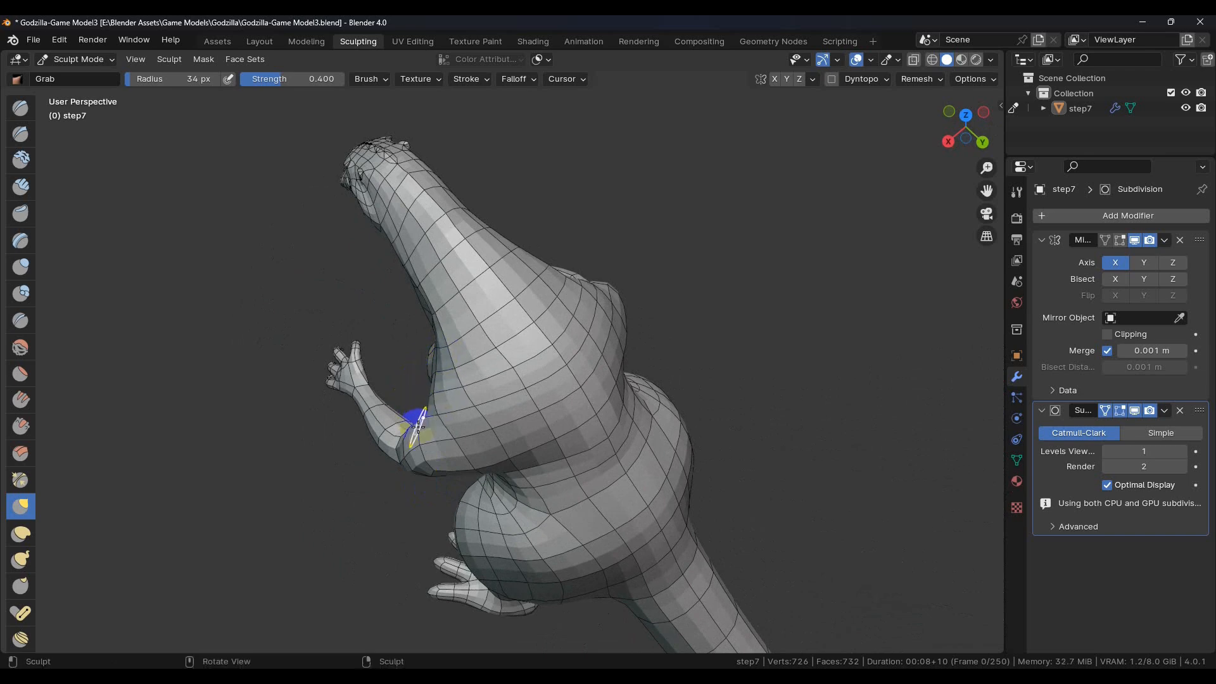
Lift the top of the shoulder and pull the area behind it backward with the Grab brush, judging the full-body silhouette.
{"action": "middle_click_drag", "start_coordinate": [374, 411], "coordinate": [397, 362]}
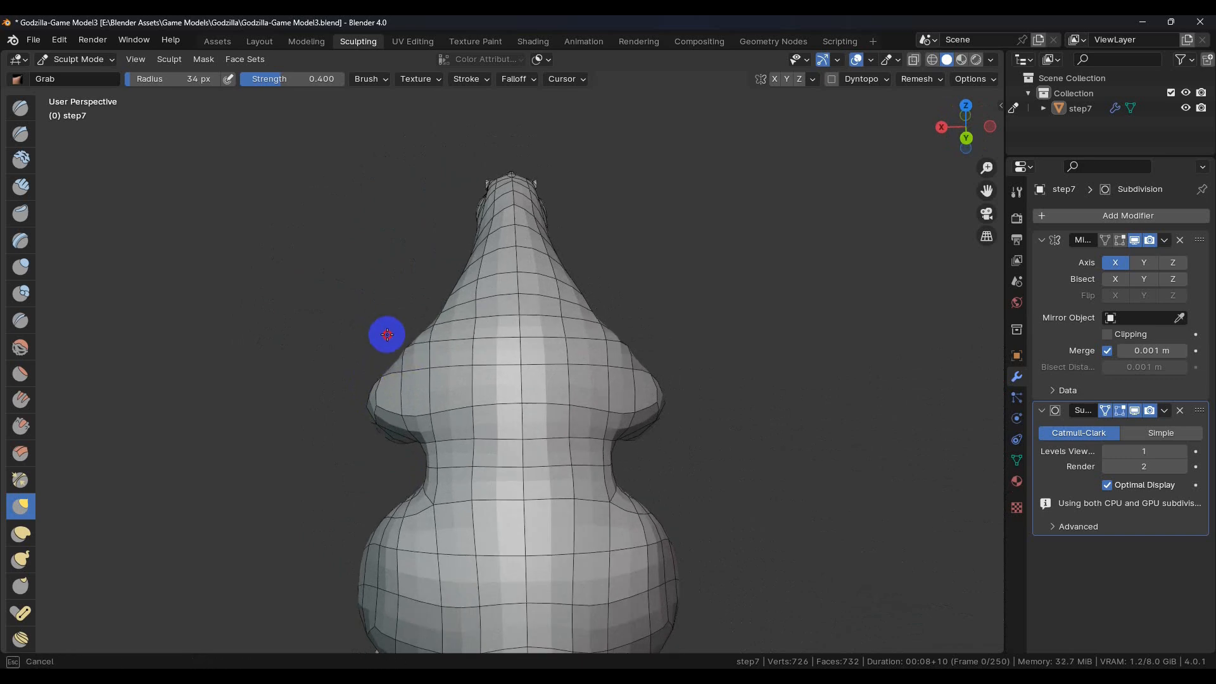
{"action": "mouse_move", "coordinate": [388, 335]}
{"action": "middle_mouse_down"}
{"action": "mouse_move", "coordinate": [434, 339]}
{"action": "mouse_move", "coordinate": [382, 306]}
{"action": "mouse_move", "coordinate": [557, 297]}
{"action": "mouse_move", "coordinate": [547, 308]}
{"action": "middle_mouse_up"}
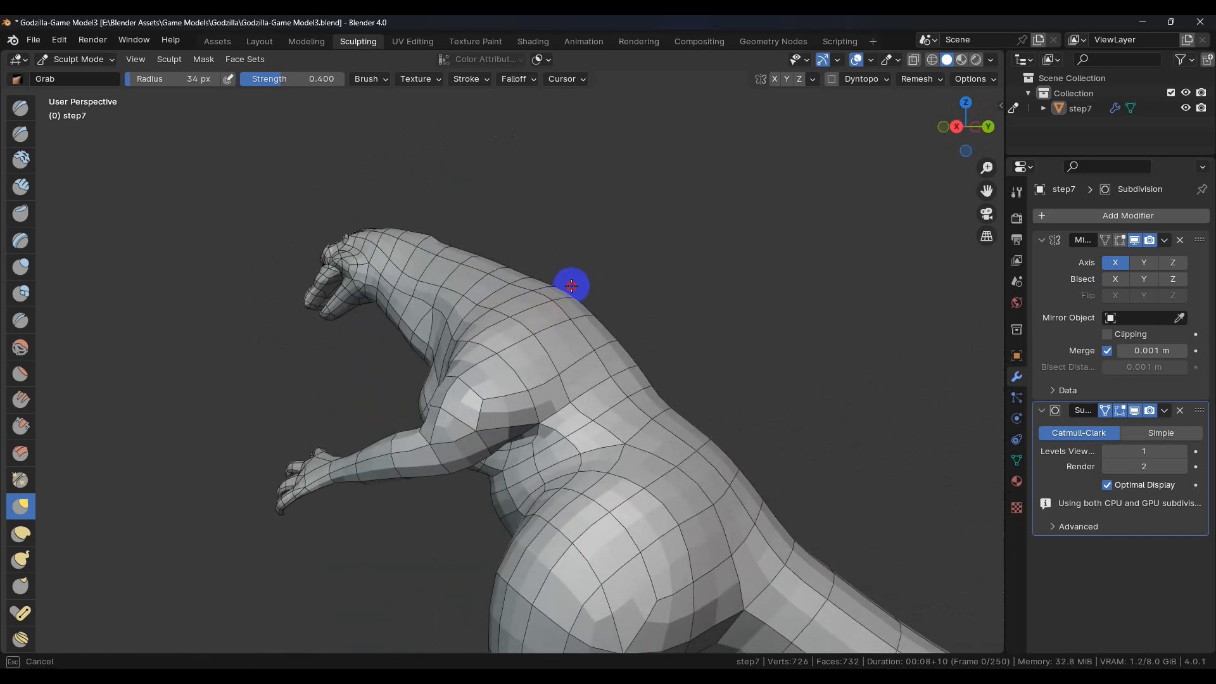
{"action": "left_click_drag", "start_coordinate": [510, 319], "coordinate": [508, 285]}
{"action": "mouse_move", "coordinate": [508, 285]}
{"action": "middle_mouse_down"}
{"action": "mouse_move", "coordinate": [529, 334]}
{"action": "mouse_move", "coordinate": [592, 355]}
{"action": "mouse_move", "coordinate": [600, 392]}
{"action": "middle_mouse_up"}
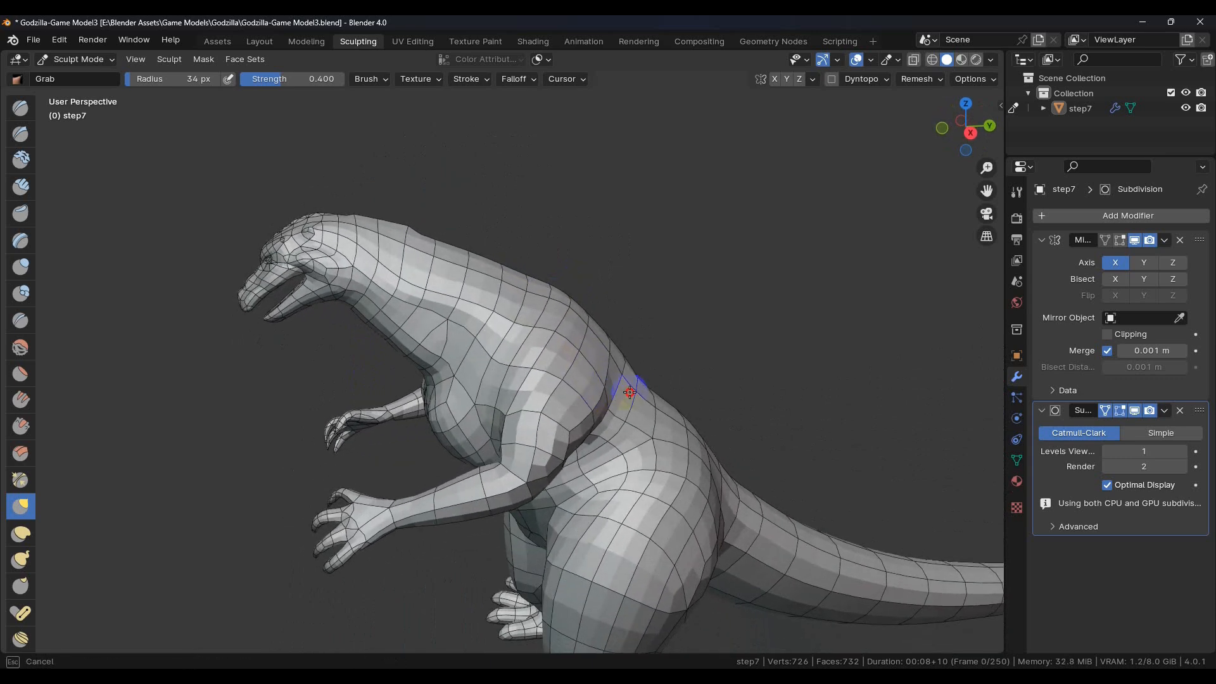
{"action": "left_click_drag", "start_coordinate": [629, 392], "coordinate": [665, 385]}
{"action": "mouse_move", "coordinate": [622, 374]}
{"action": "middle_mouse_down"}
{"action": "mouse_move", "coordinate": [631, 380]}
{"action": "mouse_move", "coordinate": [595, 350]}
{"action": "middle_mouse_up"}
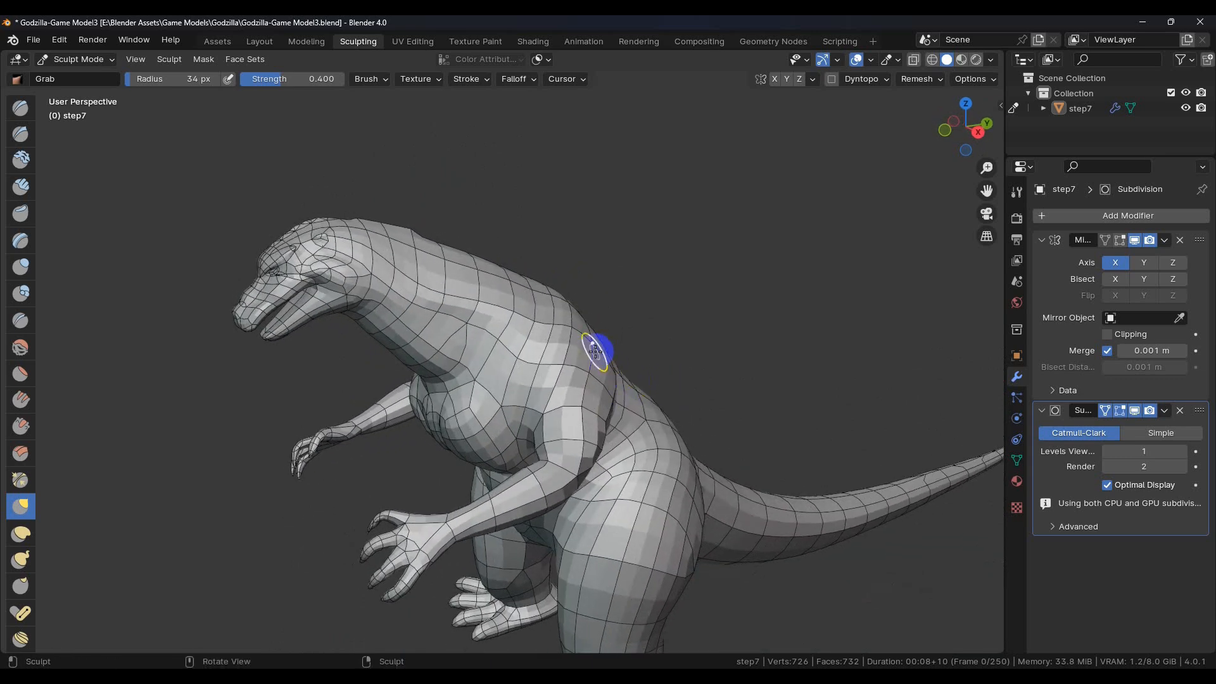
Pull the shoulder blade outward and up with the Grab brush, working from behind the model.
{"action": "mouse_move", "coordinate": [677, 302]}
{"action": "middle_mouse_down"}
{"action": "mouse_move", "coordinate": [629, 356]}
{"action": "mouse_move", "coordinate": [443, 291]}
{"action": "mouse_move", "coordinate": [461, 288]}
{"action": "mouse_move", "coordinate": [424, 402]}
{"action": "mouse_move", "coordinate": [557, 396]}
{"action": "mouse_move", "coordinate": [583, 369]}
{"action": "mouse_move", "coordinate": [561, 315]}
{"action": "middle_mouse_up"}
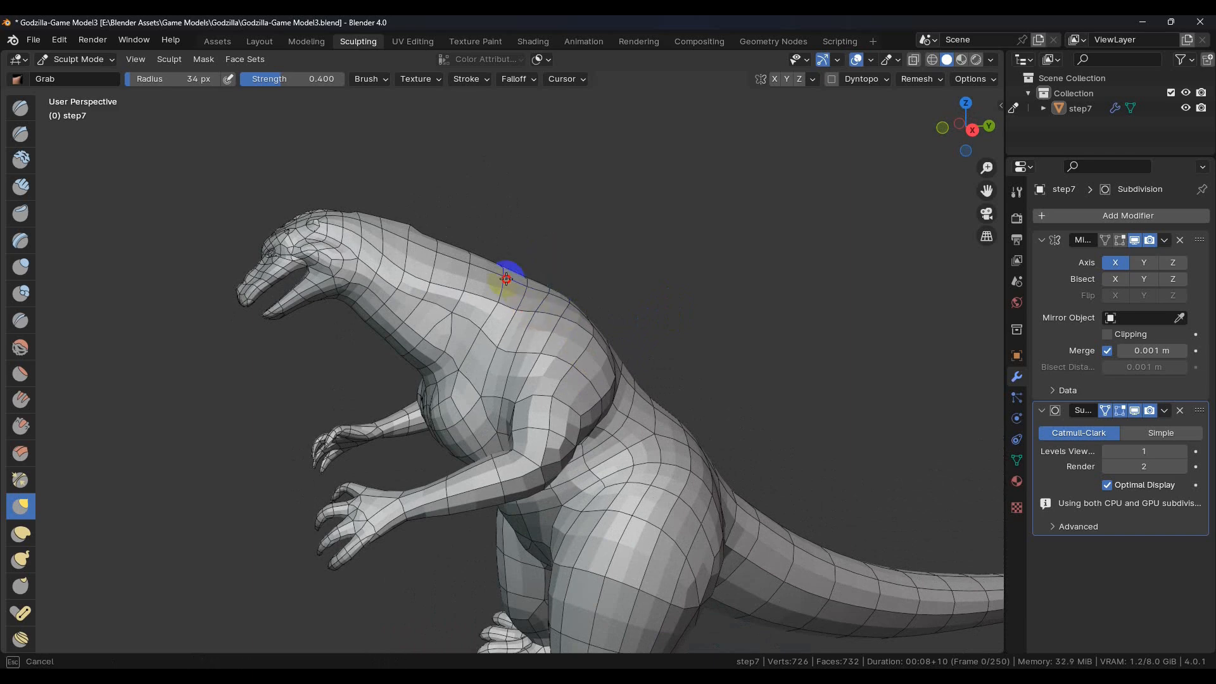
{"action": "mouse_move", "coordinate": [635, 384]}
{"action": "middle_mouse_down"}
{"action": "mouse_move", "coordinate": [613, 336]}
{"action": "mouse_move", "coordinate": [583, 321]}
{"action": "mouse_move", "coordinate": [659, 391]}
{"action": "mouse_move", "coordinate": [694, 396]}
{"action": "mouse_move", "coordinate": [684, 350]}
{"action": "mouse_move", "coordinate": [515, 307]}
{"action": "mouse_move", "coordinate": [638, 361]}
{"action": "mouse_move", "coordinate": [576, 403]}
{"action": "mouse_move", "coordinate": [633, 401]}
{"action": "mouse_move", "coordinate": [595, 361]}
{"action": "mouse_move", "coordinate": [439, 380]}
{"action": "mouse_move", "coordinate": [399, 363]}
{"action": "mouse_move", "coordinate": [383, 415]}
{"action": "mouse_move", "coordinate": [412, 461]}
{"action": "mouse_move", "coordinate": [535, 467]}
{"action": "mouse_move", "coordinate": [589, 436]}
{"action": "middle_mouse_up"}
{"action": "scroll", "coordinate": [559, 386], "scroll_direction": "up", "scroll_amount": 5}
{"action": "mouse_move", "coordinate": [559, 387]}
{"action": "middle_mouse_down"}
{"action": "mouse_move", "coordinate": [624, 434]}
{"action": "mouse_move", "coordinate": [630, 370]}
{"action": "middle_mouse_up"}
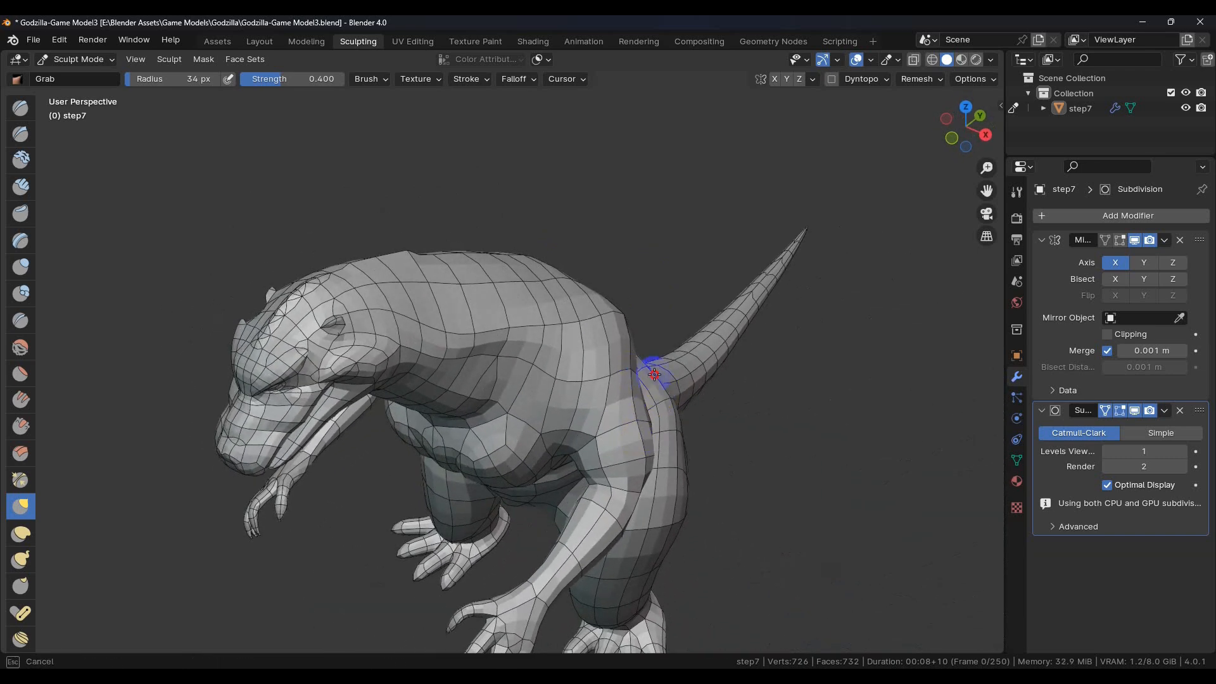
{"action": "mouse_move", "coordinate": [694, 381]}
{"action": "middle_mouse_down"}
{"action": "mouse_move", "coordinate": [630, 407]}
{"action": "mouse_move", "coordinate": [633, 417]}
{"action": "mouse_move", "coordinate": [586, 421]}
{"action": "middle_mouse_up"}
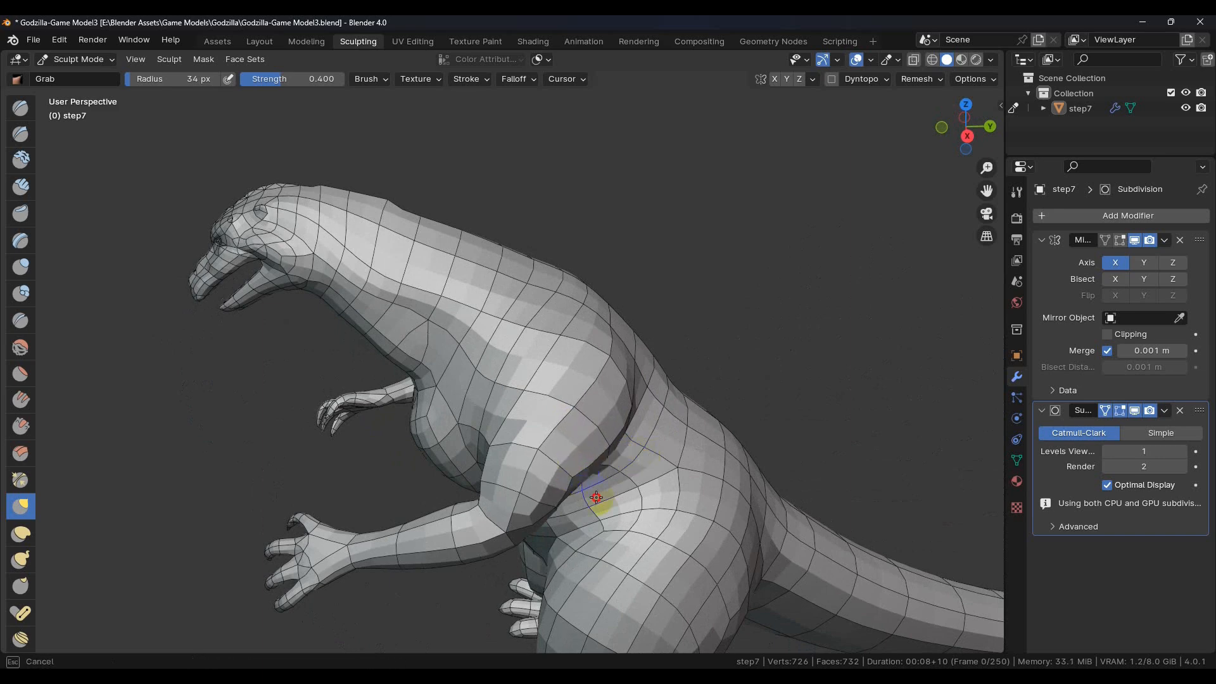
{"action": "mouse_move", "coordinate": [611, 519]}
{"action": "middle_mouse_down"}
{"action": "mouse_move", "coordinate": [578, 466]}
{"action": "mouse_move", "coordinate": [505, 402]}
{"action": "mouse_move", "coordinate": [469, 388]}
{"action": "mouse_move", "coordinate": [526, 402]}
{"action": "mouse_move", "coordinate": [442, 402]}
{"action": "mouse_move", "coordinate": [502, 350]}
{"action": "mouse_move", "coordinate": [407, 351]}
{"action": "middle_mouse_up"}
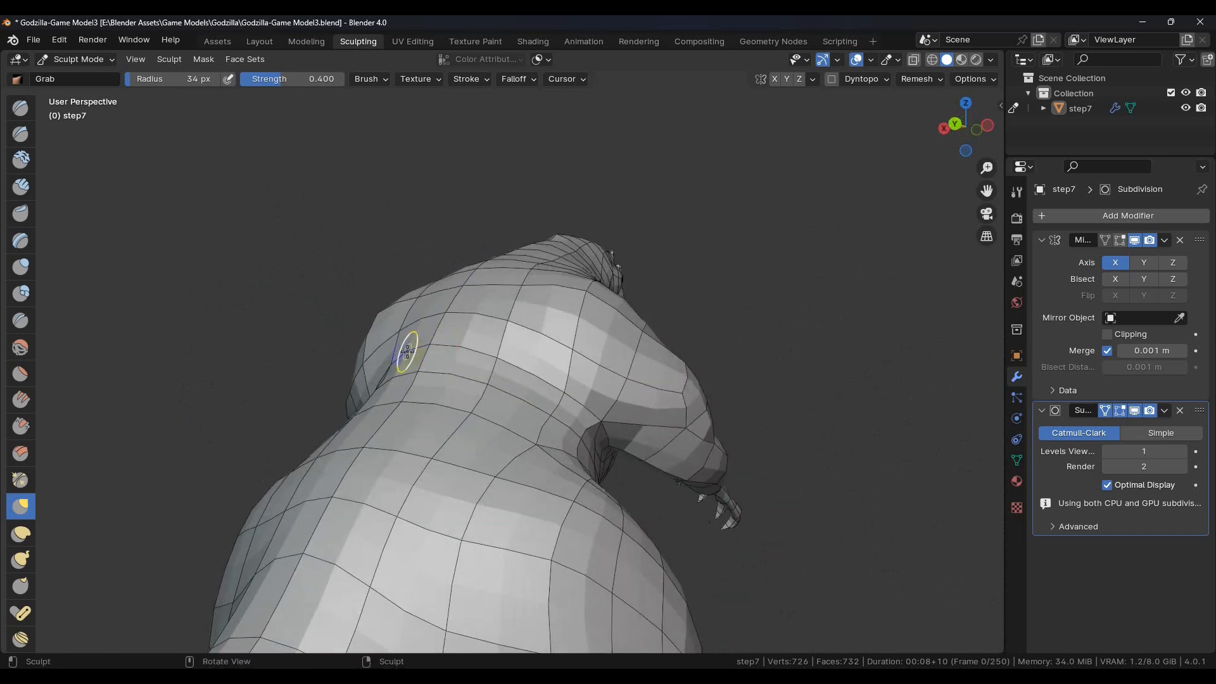
{"action": "mouse_move", "coordinate": [378, 352]}
{"action": "left_mouse_down"}
{"action": "mouse_move", "coordinate": [279, 320]}
{"action": "mouse_move", "coordinate": [299, 325]}
{"action": "left_mouse_up"}
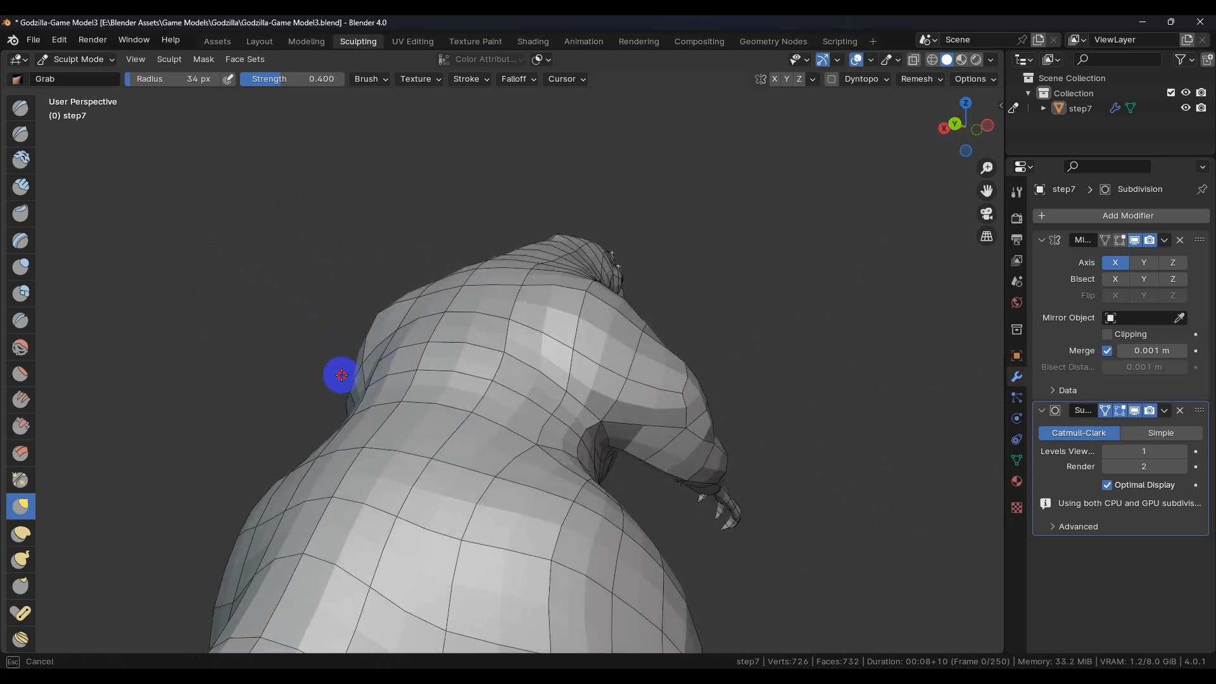
{"action": "middle_click_drag", "start_coordinate": [321, 367], "coordinate": [396, 411]}
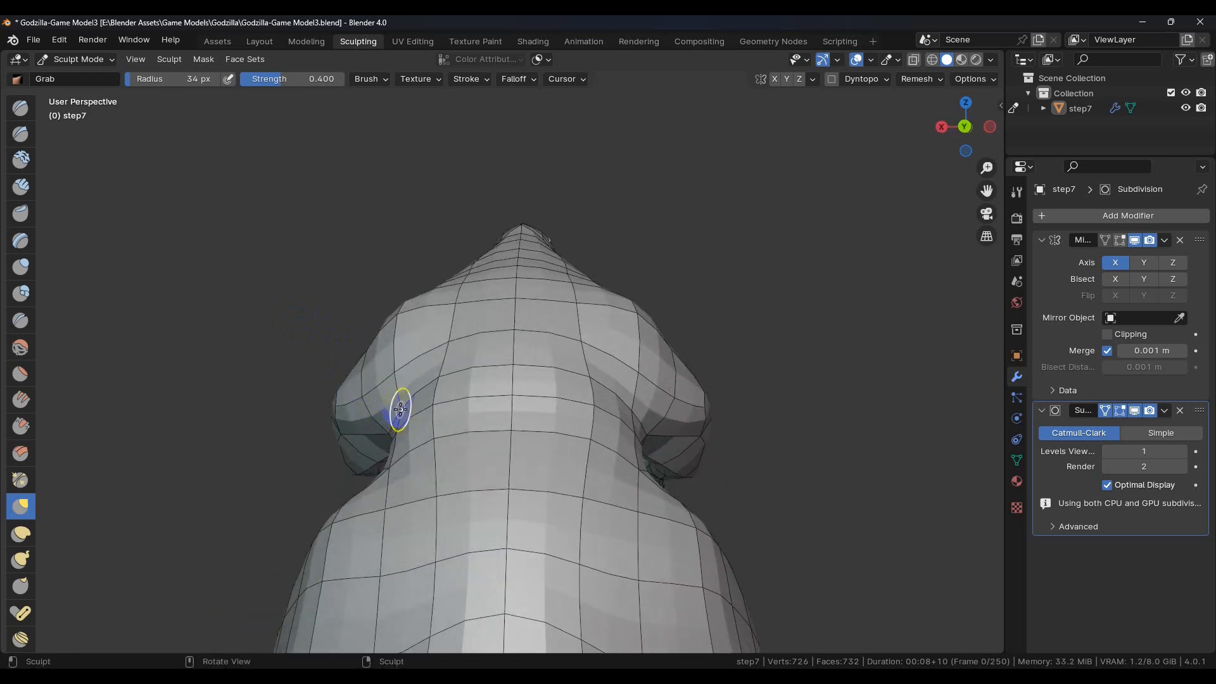
Hide the Subdivision modifier in the viewport and adjust the low-poly corners of the shoulder with the Grab brush.
{"action": "middle_click_drag", "start_coordinate": [368, 372], "coordinate": [697, 330]}
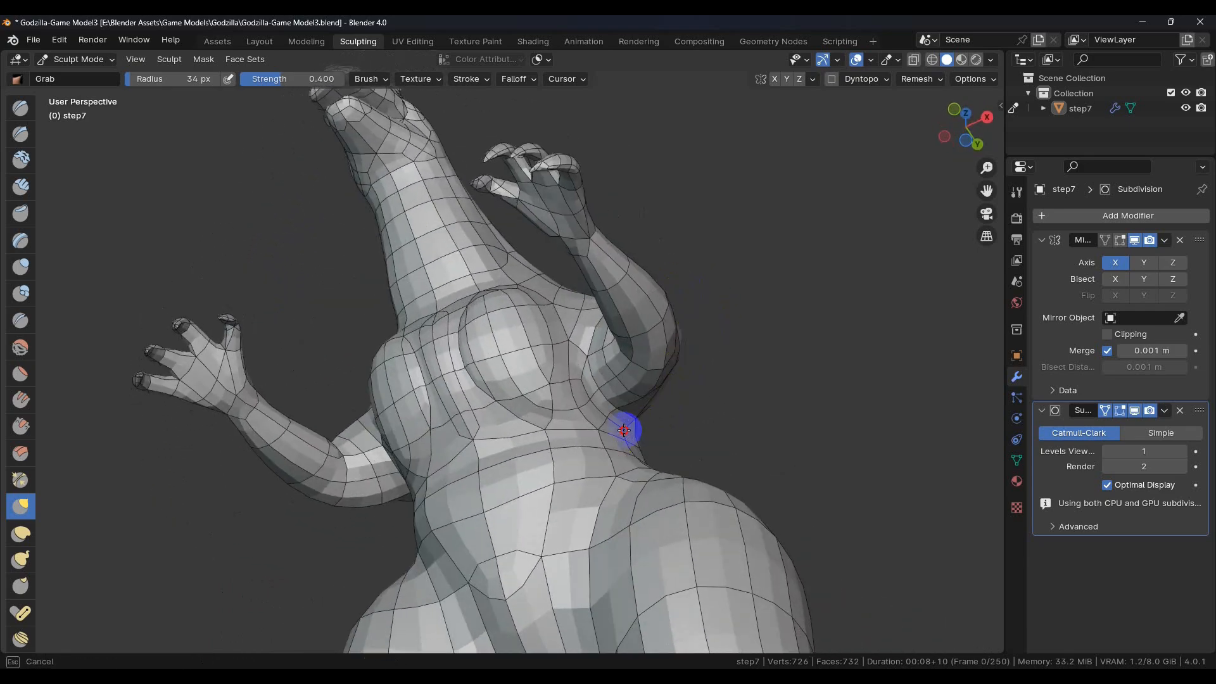
{"action": "middle_click_drag", "start_coordinate": [673, 465], "coordinate": [758, 574]}
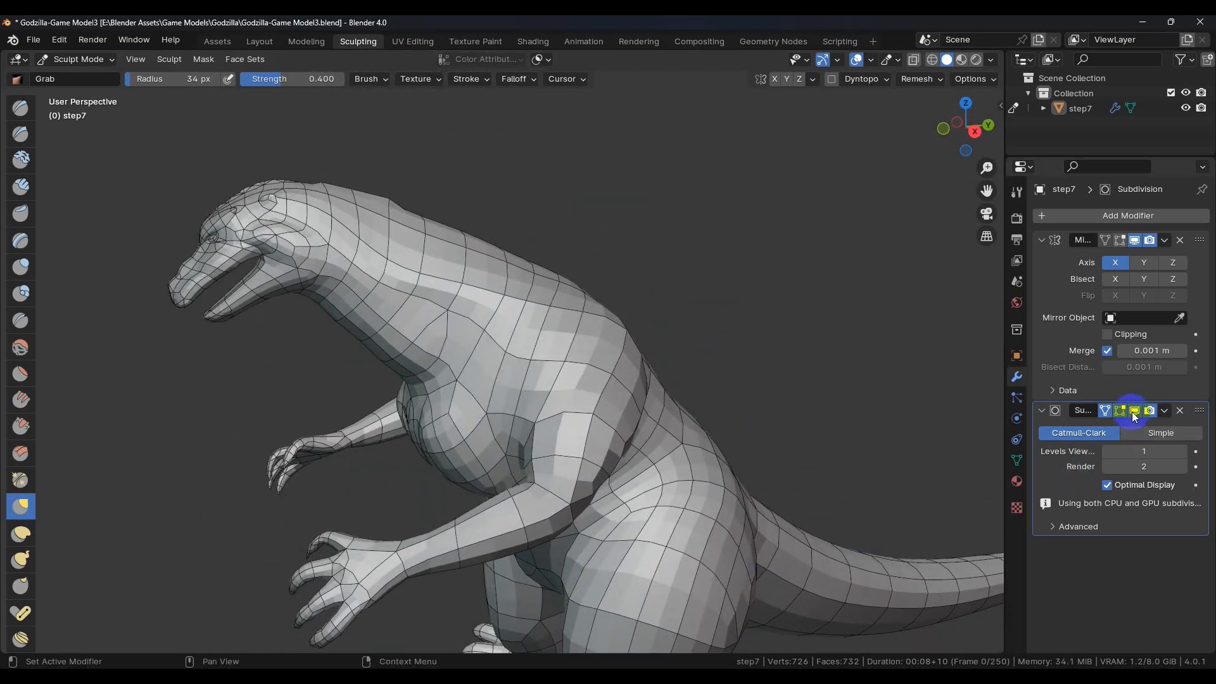
{"action": "left_click", "coordinate": [1134, 410]}
{"action": "middle_click_drag", "start_coordinate": [822, 442], "coordinate": [568, 352]}
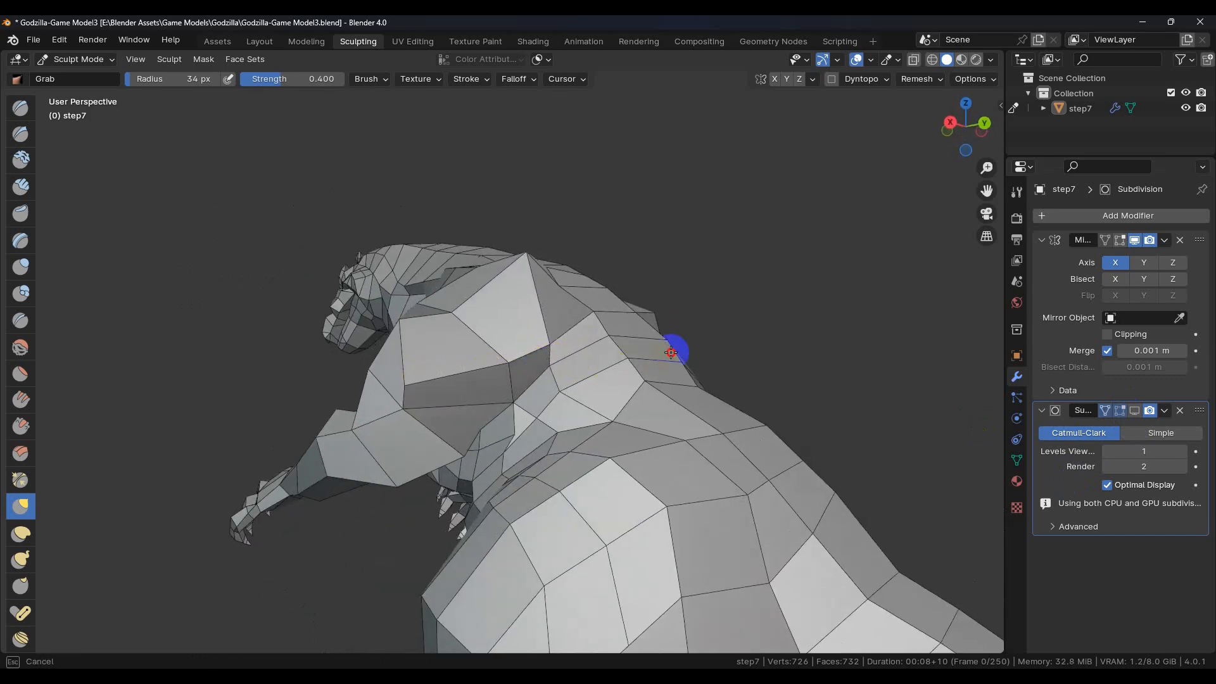
{"action": "middle_click_drag", "start_coordinate": [686, 342], "coordinate": [434, 342]}
{"action": "mouse_move", "coordinate": [396, 315]}
{"action": "left_mouse_down"}
{"action": "mouse_move", "coordinate": [372, 255]}
{"action": "mouse_move", "coordinate": [386, 256]}
{"action": "left_mouse_up"}
{"action": "mouse_move", "coordinate": [442, 252]}
{"action": "middle_mouse_down"}
{"action": "mouse_move", "coordinate": [453, 315]}
{"action": "mouse_move", "coordinate": [670, 382]}
{"action": "middle_mouse_up"}
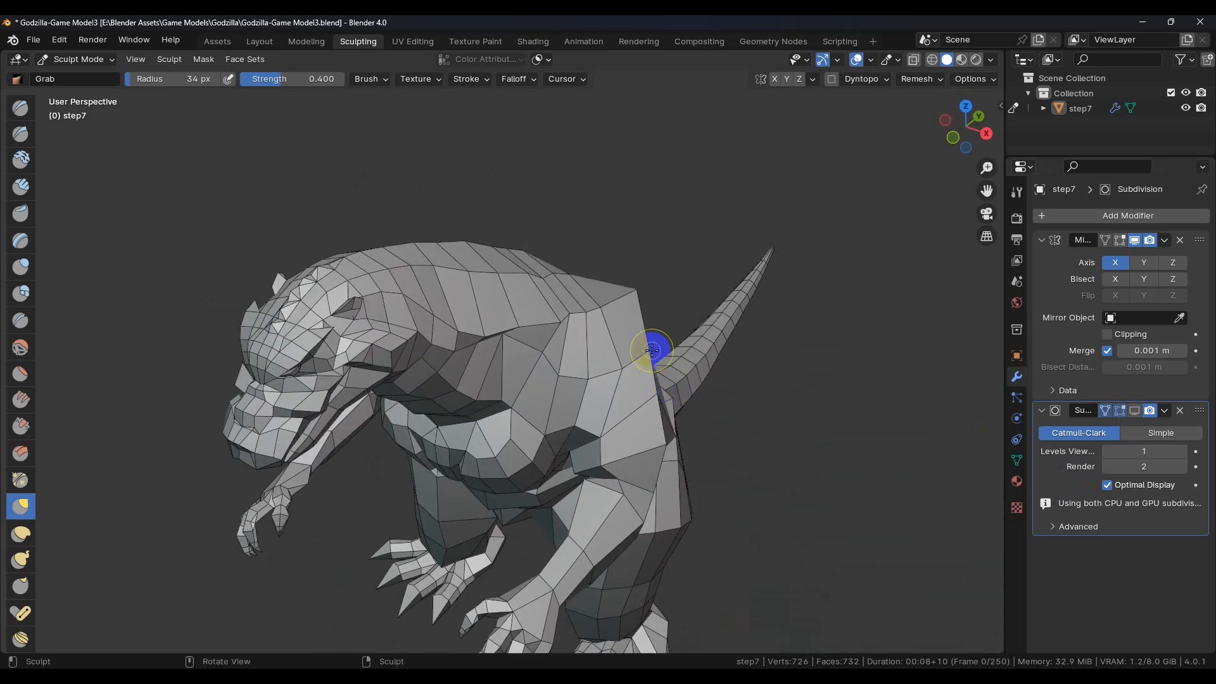
{"action": "mouse_move", "coordinate": [645, 349]}
{"action": "left_mouse_down"}
{"action": "mouse_move", "coordinate": [628, 291]}
{"action": "mouse_move", "coordinate": [613, 298]}
{"action": "left_mouse_up"}
Toggle the Subdivision modifier's viewport display to compare the smoothed shoulder and arm with the low-poly mesh.
{"action": "left_click", "coordinate": [1080, 433]}
{"action": "left_click", "coordinate": [1135, 411]}
{"action": "middle_click_drag", "start_coordinate": [737, 387], "coordinate": [572, 302]}
{"action": "left_click", "coordinate": [1133, 411]}
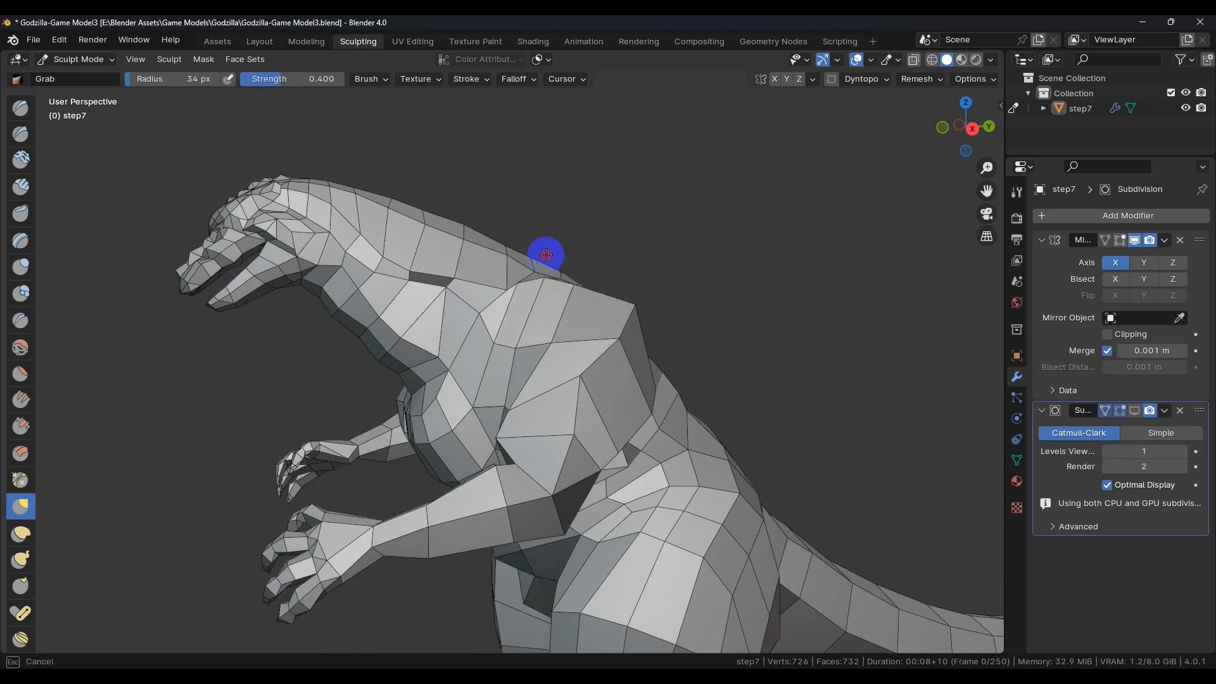
{"action": "middle_click_drag", "start_coordinate": [542, 259], "coordinate": [591, 278]}
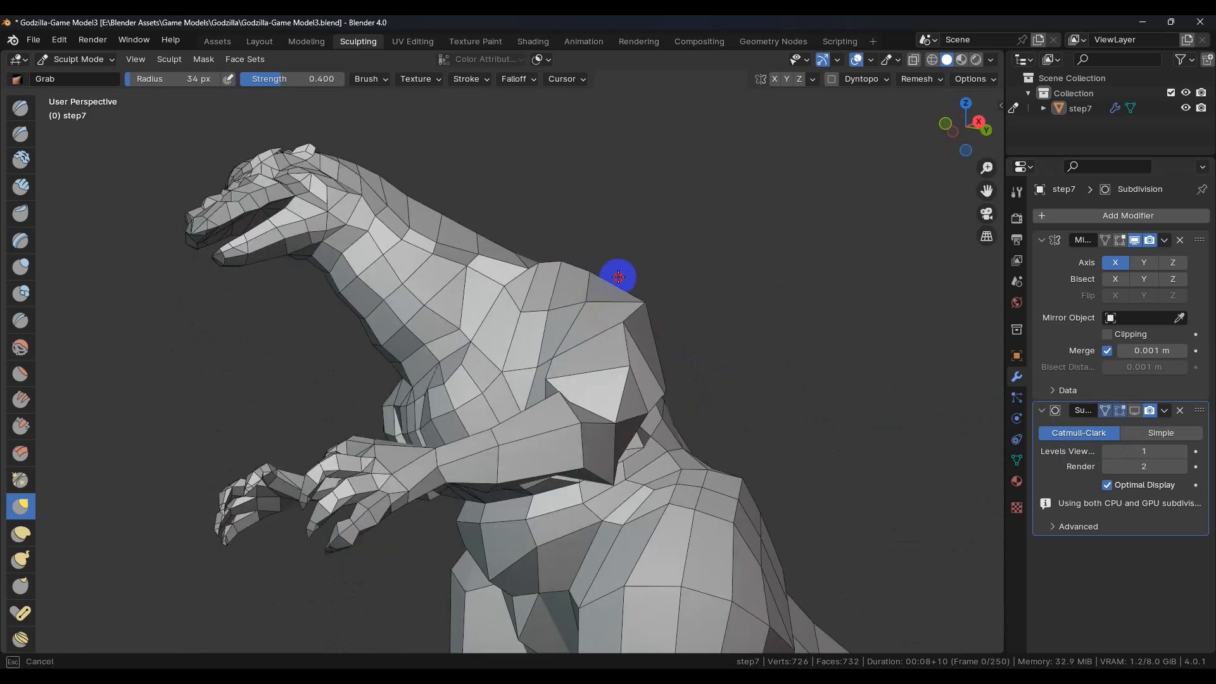
{"action": "middle_click_drag", "start_coordinate": [670, 272], "coordinate": [610, 328]}
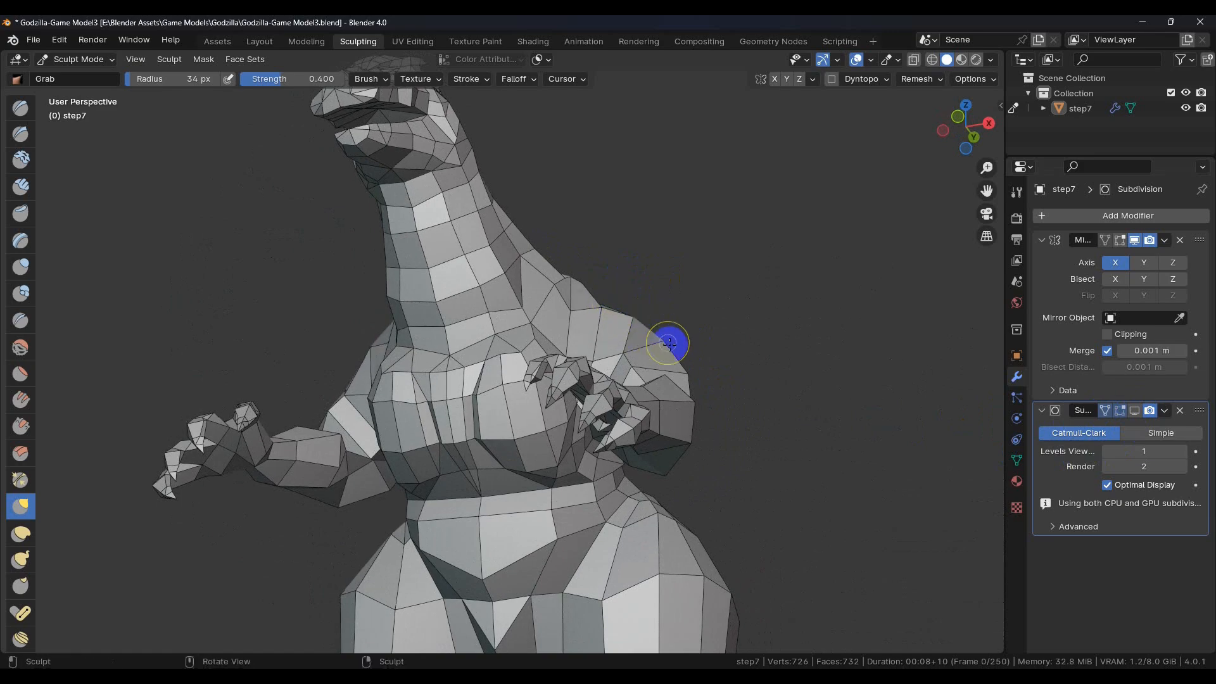
{"action": "left_click", "coordinate": [1133, 410]}
{"action": "middle_click_drag", "start_coordinate": [811, 387], "coordinate": [665, 443]}
{"action": "left_click", "coordinate": [1133, 410]}
{"action": "middle_click_drag", "start_coordinate": [741, 453], "coordinate": [685, 434]}
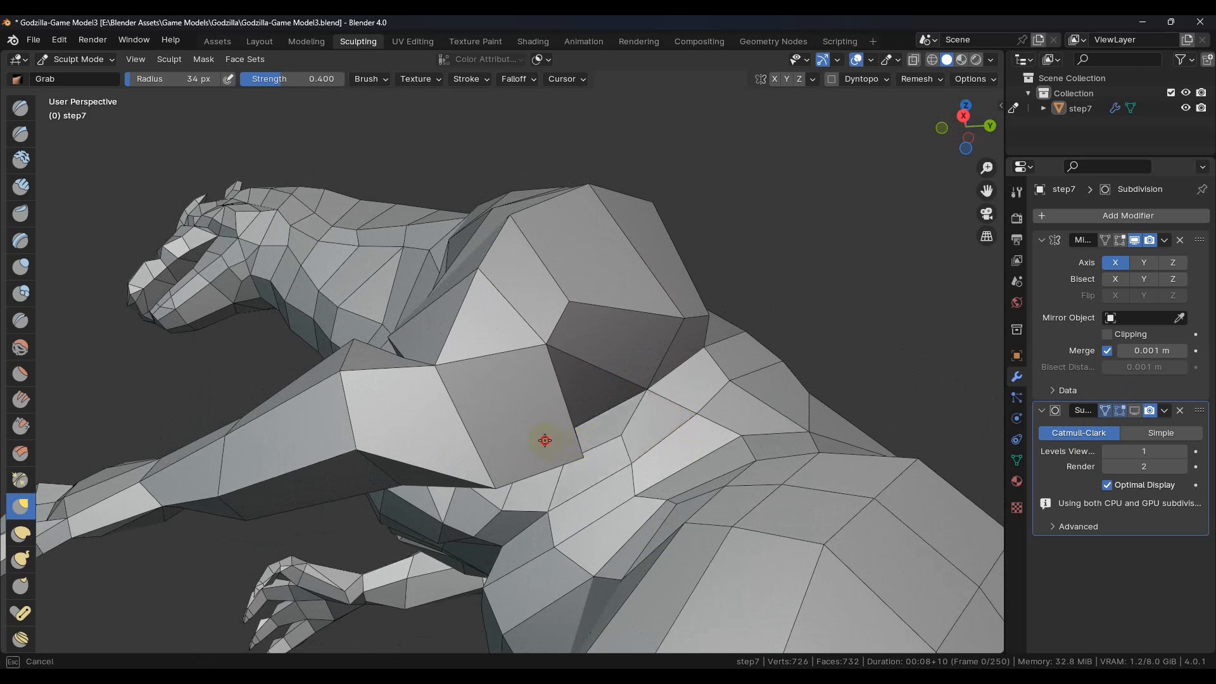
Pull the low-poly vertices of the inner upper arm beside the armpit outward with the Grab brush.
{"action": "middle_click_drag", "start_coordinate": [548, 442], "coordinate": [437, 498]}
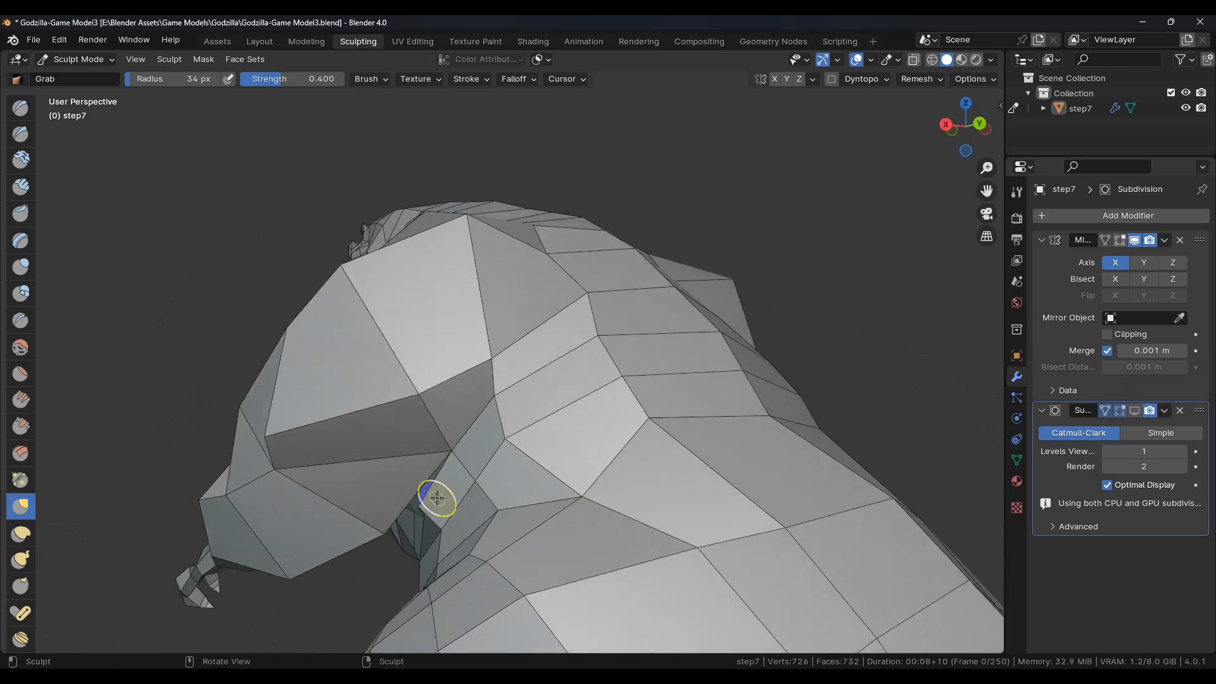
{"action": "mouse_move", "coordinate": [494, 489]}
{"action": "middle_mouse_down"}
{"action": "mouse_move", "coordinate": [462, 524]}
{"action": "mouse_move", "coordinate": [497, 562]}
{"action": "mouse_move", "coordinate": [648, 543]}
{"action": "mouse_move", "coordinate": [488, 483]}
{"action": "mouse_move", "coordinate": [583, 412]}
{"action": "mouse_move", "coordinate": [536, 385]}
{"action": "mouse_move", "coordinate": [576, 414]}
{"action": "middle_mouse_up"}
{"action": "mouse_move", "coordinate": [685, 512]}
{"action": "middle_mouse_down"}
{"action": "mouse_move", "coordinate": [589, 429]}
{"action": "mouse_move", "coordinate": [640, 475]}
{"action": "mouse_move", "coordinate": [599, 458]}
{"action": "mouse_move", "coordinate": [624, 372]}
{"action": "mouse_move", "coordinate": [637, 377]}
{"action": "middle_mouse_up"}
{"action": "left_click_drag", "start_coordinate": [626, 363], "coordinate": [654, 378]}
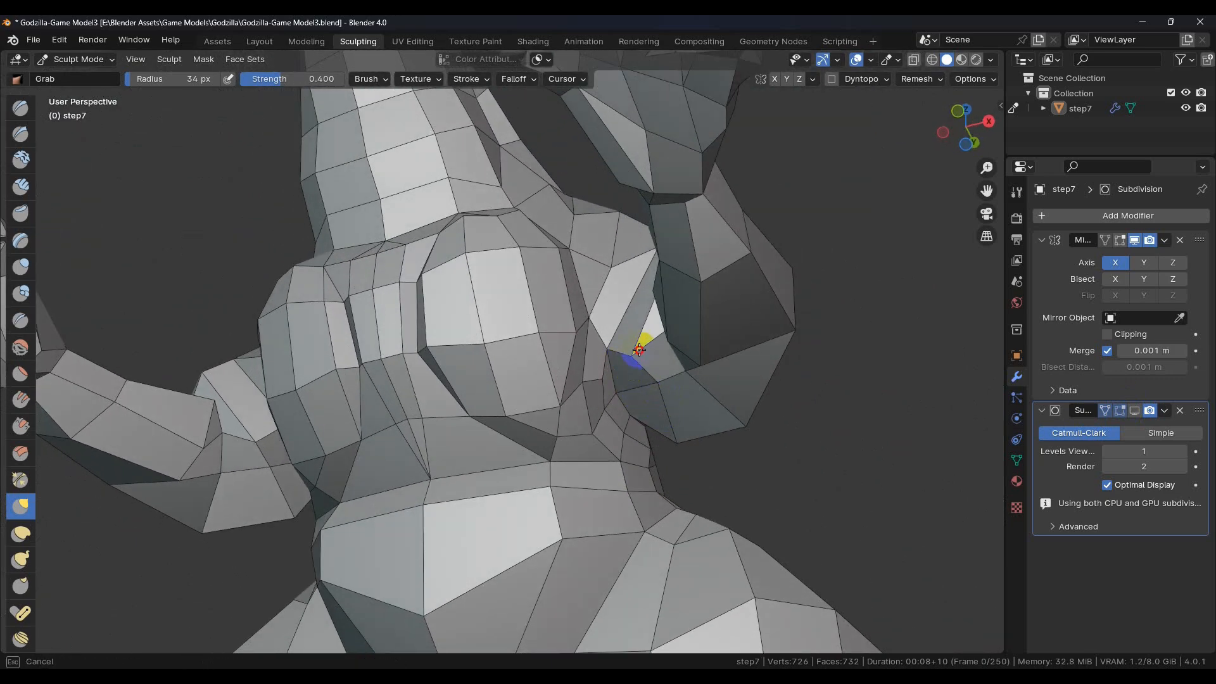
Adjust the low-poly vertices around the armpit and the inner upper arm with the Grab brush, working from several sides.
{"action": "mouse_move", "coordinate": [644, 374]}
{"action": "middle_mouse_down"}
{"action": "mouse_move", "coordinate": [686, 339]}
{"action": "mouse_move", "coordinate": [583, 365]}
{"action": "middle_mouse_up"}
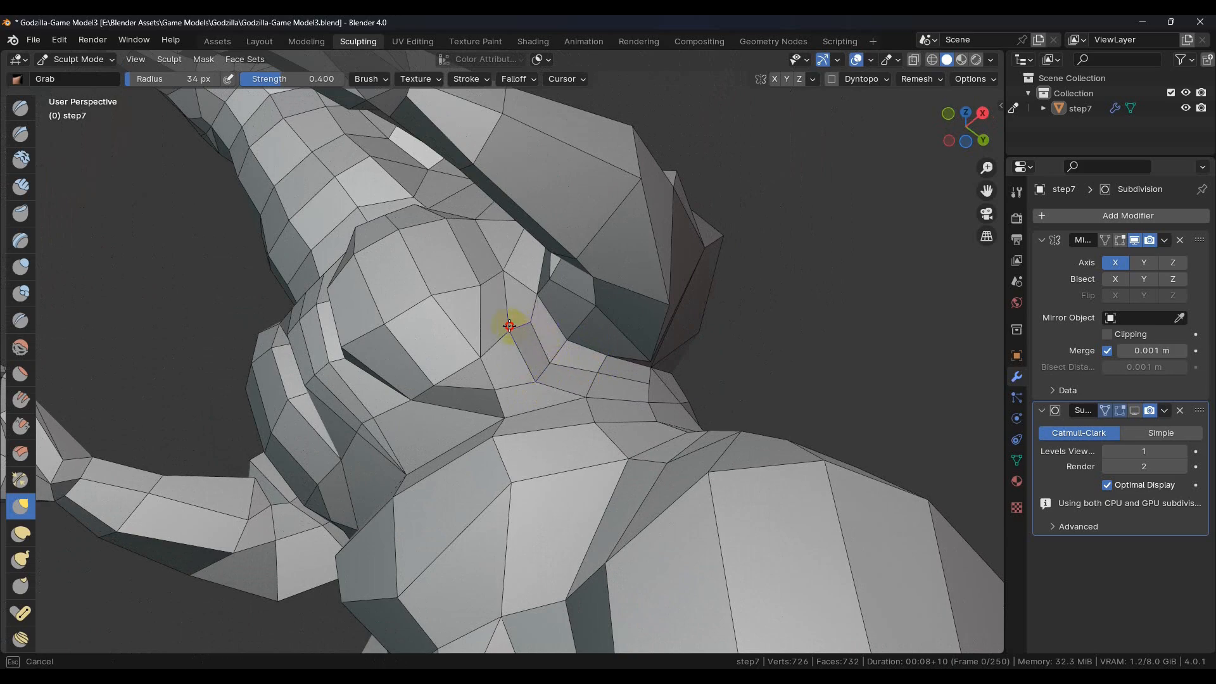
{"action": "middle_click_drag", "start_coordinate": [501, 325], "coordinate": [555, 328]}
{"action": "mouse_move", "coordinate": [593, 328]}
{"action": "middle_mouse_down"}
{"action": "mouse_move", "coordinate": [632, 317]}
{"action": "mouse_move", "coordinate": [637, 298]}
{"action": "mouse_move", "coordinate": [707, 408]}
{"action": "middle_mouse_up"}
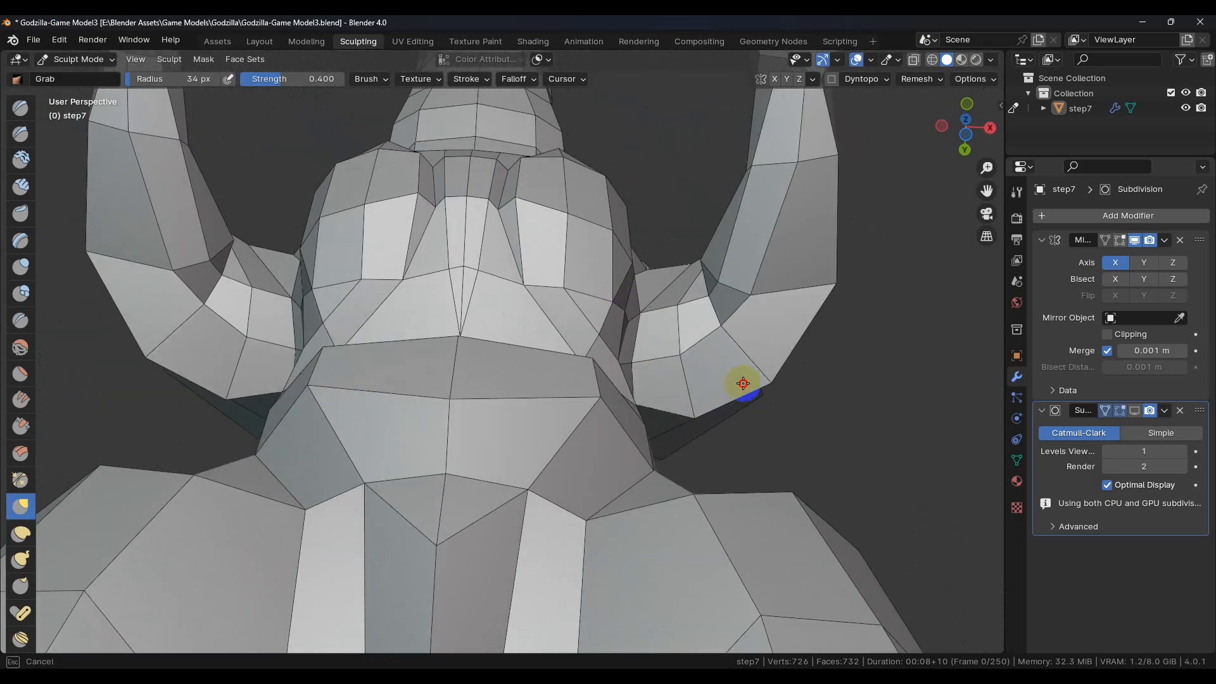
{"action": "mouse_move", "coordinate": [736, 380]}
{"action": "middle_mouse_down"}
{"action": "mouse_move", "coordinate": [746, 510]}
{"action": "mouse_move", "coordinate": [675, 576]}
{"action": "mouse_move", "coordinate": [707, 557]}
{"action": "mouse_move", "coordinate": [680, 481]}
{"action": "mouse_move", "coordinate": [666, 491]}
{"action": "mouse_move", "coordinate": [583, 395]}
{"action": "mouse_move", "coordinate": [619, 413]}
{"action": "middle_mouse_up"}
{"action": "scroll", "coordinate": [681, 554], "scroll_direction": "up", "scroll_amount": 4}
{"action": "scroll", "coordinate": [667, 488], "scroll_direction": "up", "scroll_amount": 2}
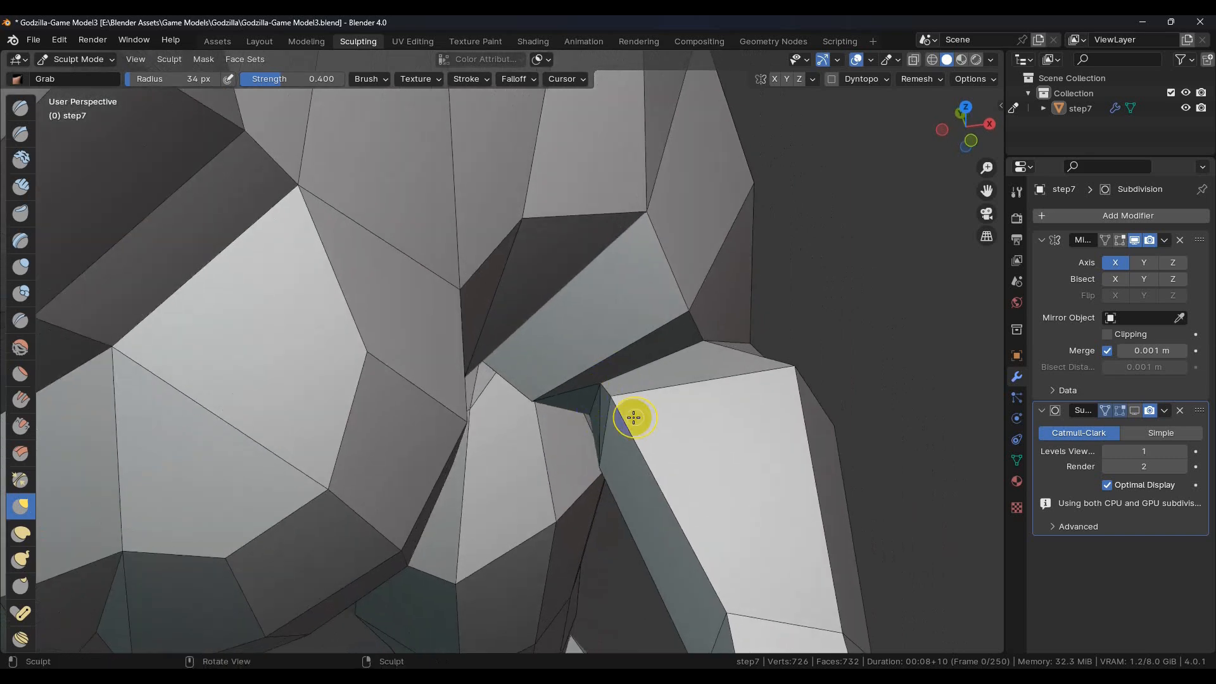
{"action": "left_click_drag", "start_coordinate": [652, 447], "coordinate": [654, 448]}
{"action": "middle_click_drag", "start_coordinate": [654, 449], "coordinate": [434, 463]}
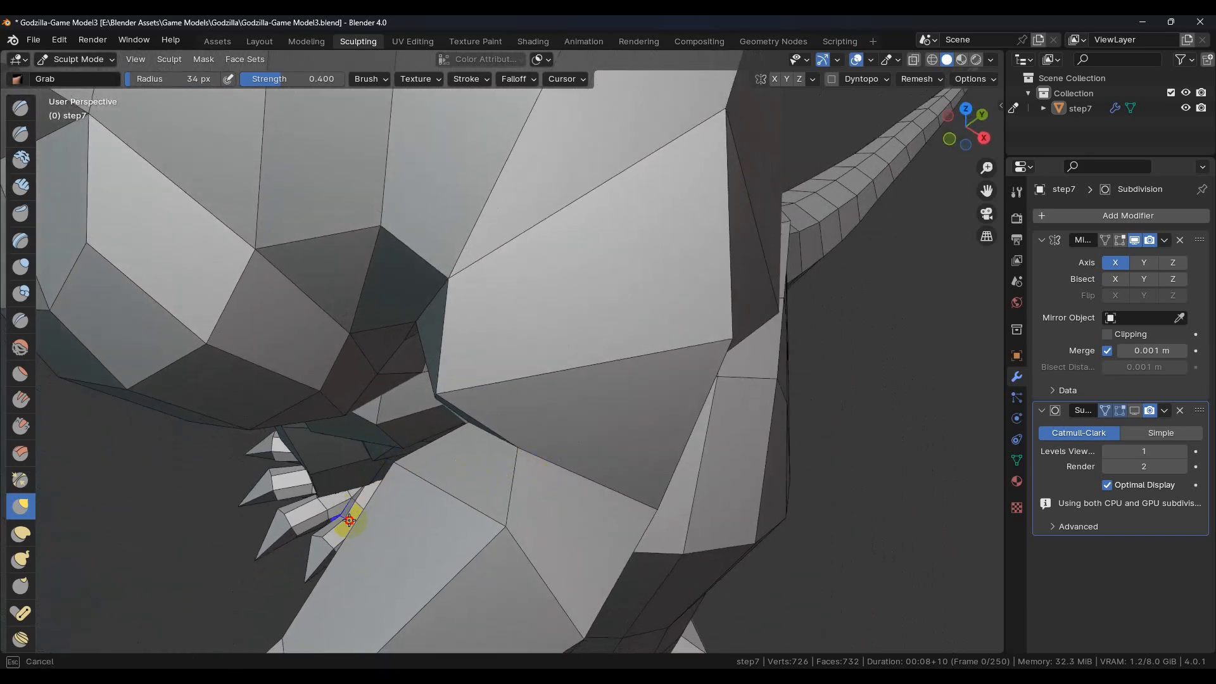
{"action": "mouse_move", "coordinate": [425, 511]}
{"action": "middle_mouse_down"}
{"action": "mouse_move", "coordinate": [507, 469]}
{"action": "mouse_move", "coordinate": [523, 423]}
{"action": "mouse_move", "coordinate": [608, 398]}
{"action": "mouse_move", "coordinate": [615, 381]}
{"action": "middle_mouse_up"}
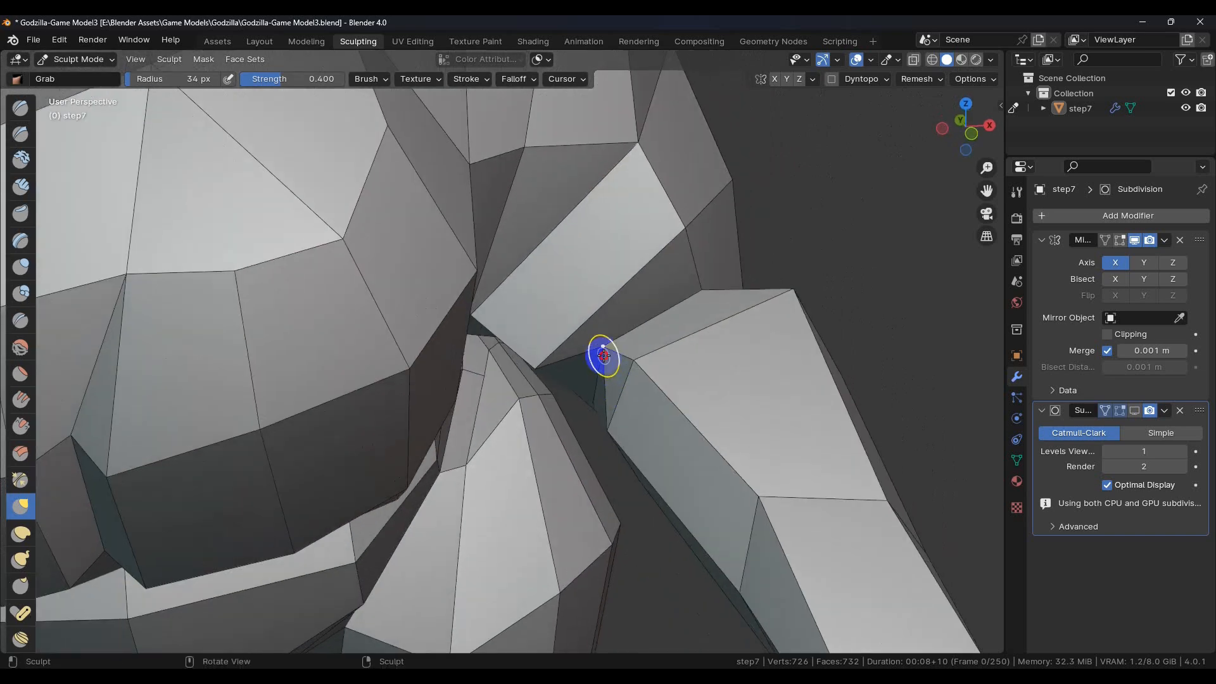
Move the low-poly corners where the upper arm meets the armpit and elbow with the Grab brush.
{"action": "left_click_drag", "start_coordinate": [554, 431], "coordinate": [555, 431]}
{"action": "mouse_move", "coordinate": [554, 430]}
{"action": "middle_mouse_down"}
{"action": "mouse_move", "coordinate": [684, 366]}
{"action": "mouse_move", "coordinate": [699, 327]}
{"action": "middle_mouse_up"}
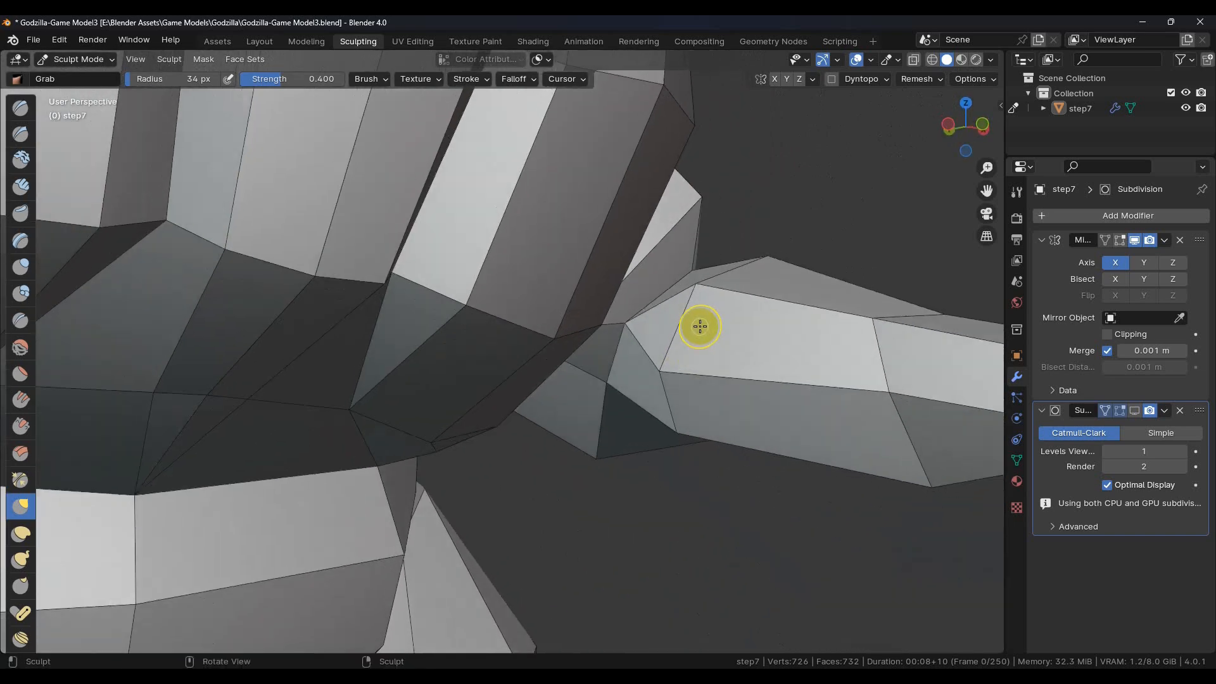
{"action": "middle_click_drag", "start_coordinate": [705, 310], "coordinate": [543, 389]}
{"action": "middle_click_drag", "start_coordinate": [591, 435], "coordinate": [552, 412]}
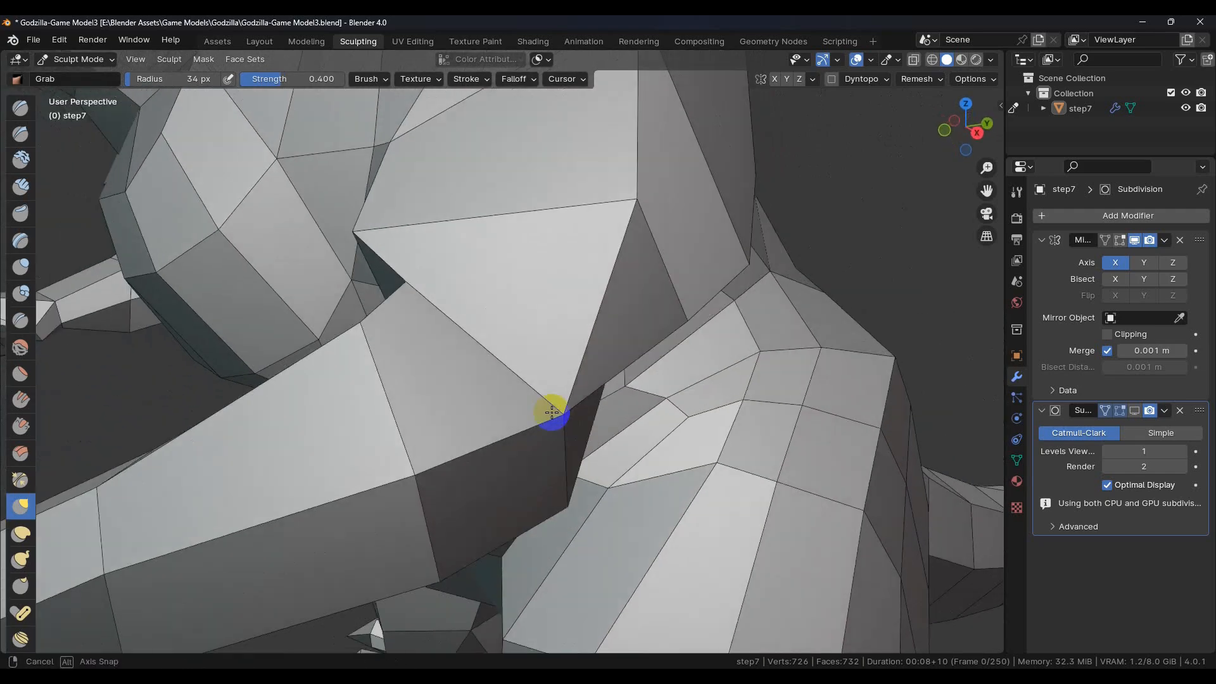
{"action": "scroll", "coordinate": [546, 412], "scroll_direction": "down", "scroll_amount": 6}
{"action": "middle_click_drag", "start_coordinate": [486, 434], "coordinate": [426, 329]}
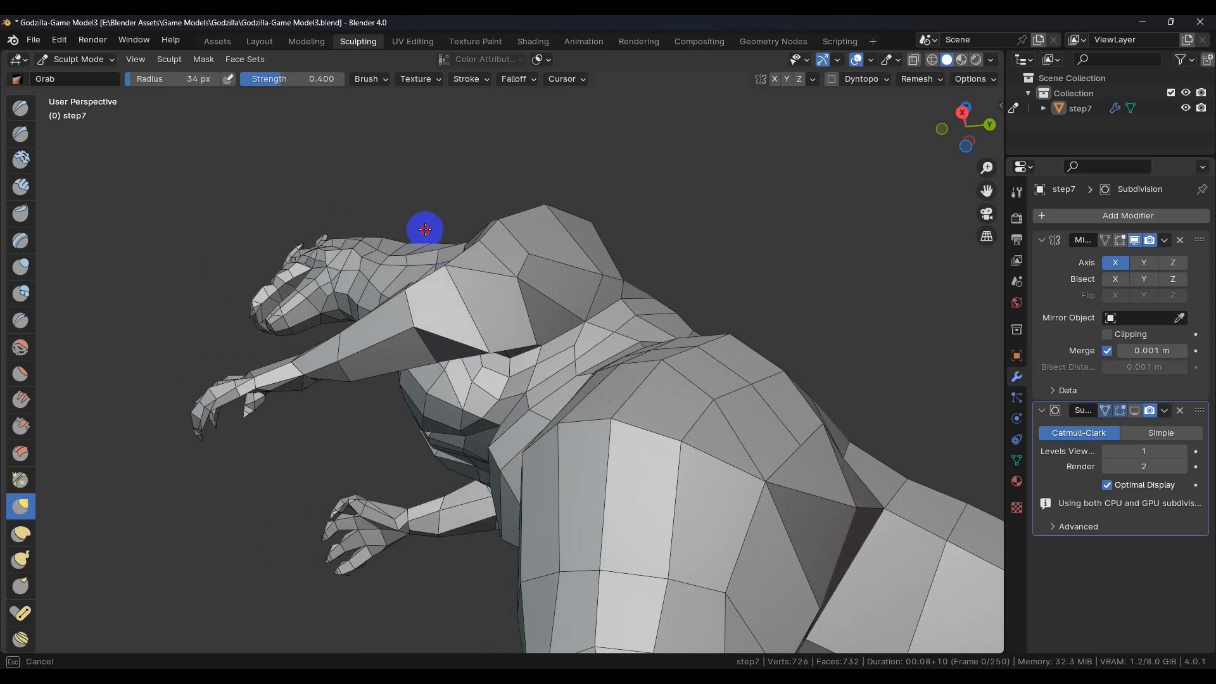
Reshape the outer and rear upper arm below the shoulder with the Grab brush, keeping the mesh low-poly.
{"action": "mouse_move", "coordinate": [422, 230]}
{"action": "middle_mouse_down"}
{"action": "mouse_move", "coordinate": [456, 317]}
{"action": "mouse_move", "coordinate": [554, 320]}
{"action": "mouse_move", "coordinate": [562, 339]}
{"action": "mouse_move", "coordinate": [520, 372]}
{"action": "mouse_move", "coordinate": [564, 396]}
{"action": "mouse_move", "coordinate": [528, 380]}
{"action": "mouse_move", "coordinate": [605, 360]}
{"action": "mouse_move", "coordinate": [656, 279]}
{"action": "mouse_move", "coordinate": [535, 338]}
{"action": "mouse_move", "coordinate": [557, 353]}
{"action": "mouse_move", "coordinate": [534, 413]}
{"action": "mouse_move", "coordinate": [466, 453]}
{"action": "mouse_move", "coordinate": [389, 450]}
{"action": "mouse_move", "coordinate": [313, 380]}
{"action": "mouse_move", "coordinate": [198, 355]}
{"action": "mouse_move", "coordinate": [280, 358]}
{"action": "mouse_move", "coordinate": [260, 287]}
{"action": "mouse_move", "coordinate": [352, 247]}
{"action": "mouse_move", "coordinate": [250, 342]}
{"action": "mouse_move", "coordinate": [276, 416]}
{"action": "mouse_move", "coordinate": [331, 447]}
{"action": "mouse_move", "coordinate": [466, 401]}
{"action": "mouse_move", "coordinate": [407, 380]}
{"action": "mouse_move", "coordinate": [395, 395]}
{"action": "mouse_move", "coordinate": [375, 388]}
{"action": "middle_mouse_up"}
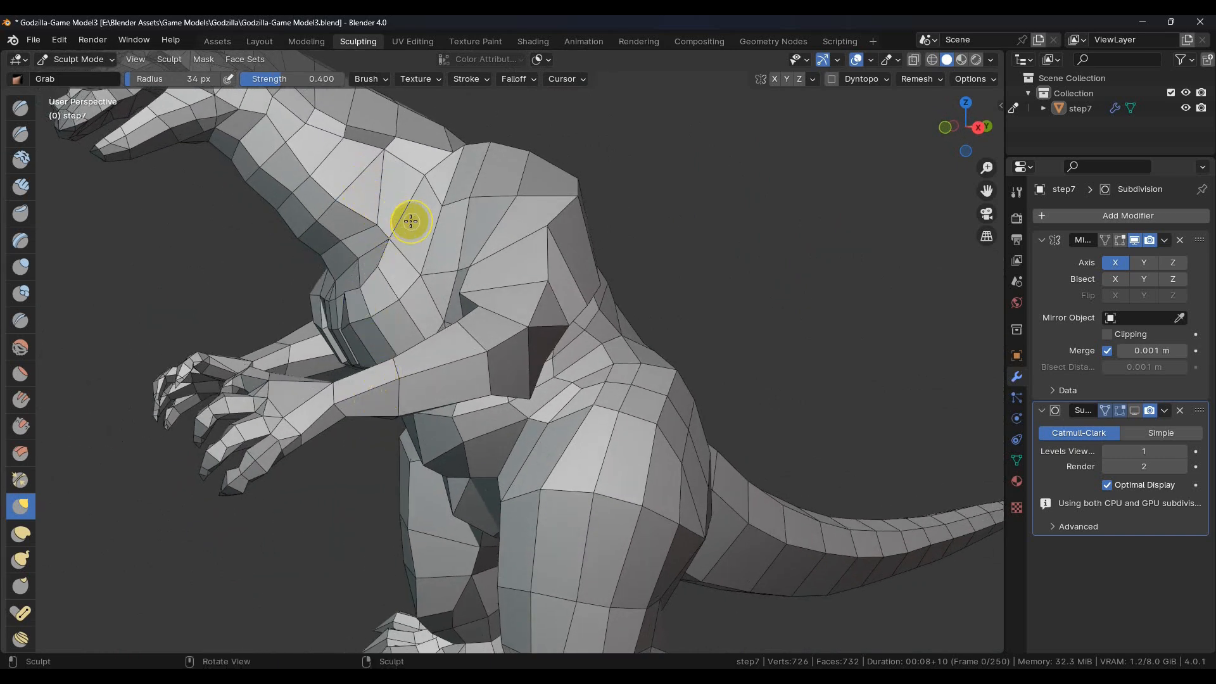
{"action": "middle_click_drag", "start_coordinate": [500, 226], "coordinate": [457, 239]}
{"action": "middle_click_drag", "start_coordinate": [551, 269], "coordinate": [511, 269]}
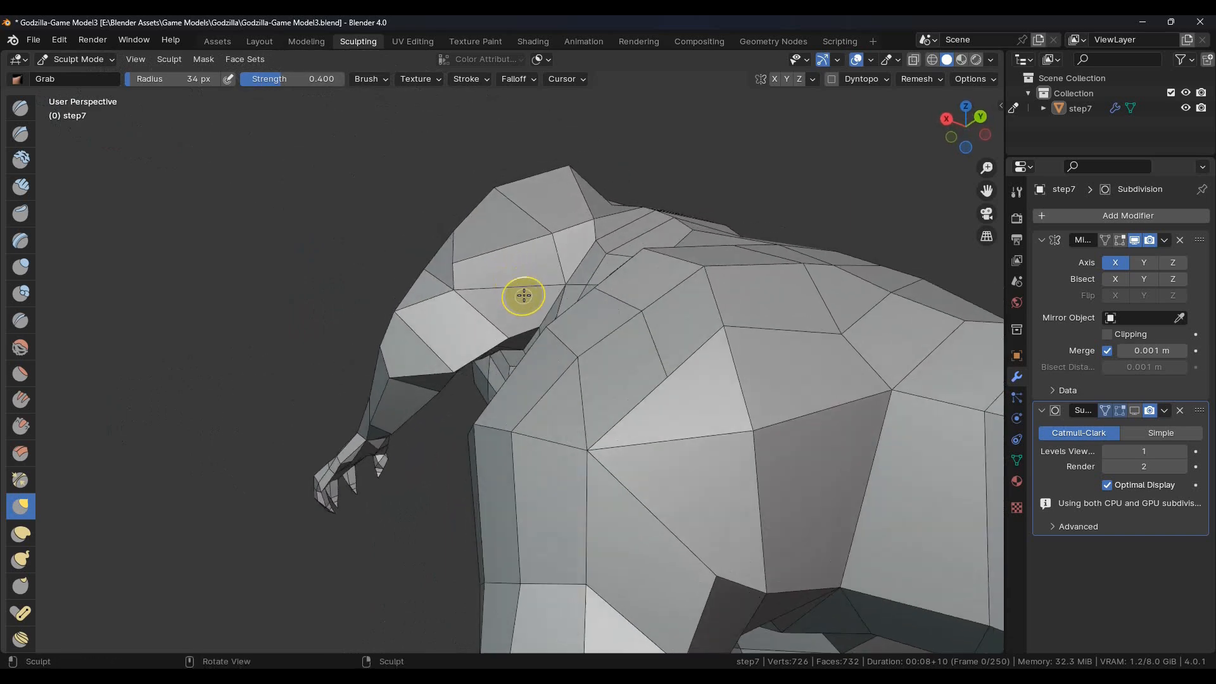
{"action": "middle_click_drag", "start_coordinate": [519, 295], "coordinate": [532, 331]}
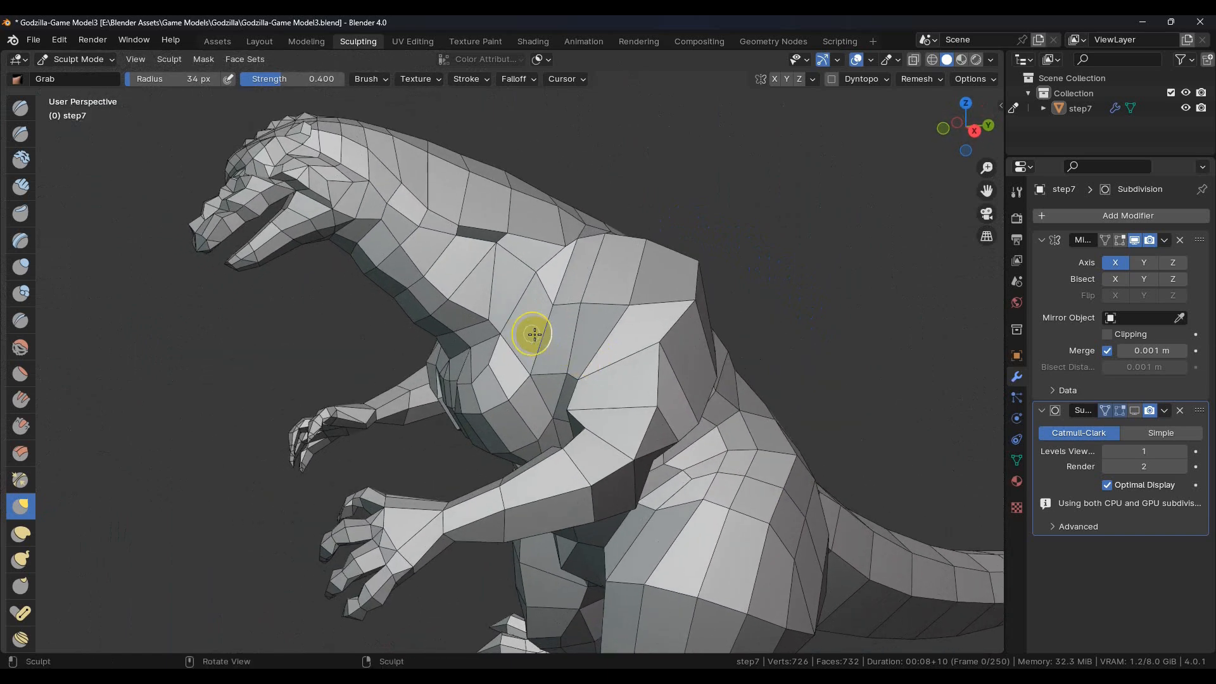
{"action": "scroll", "coordinate": [540, 325], "scroll_direction": "up", "scroll_amount": 3}
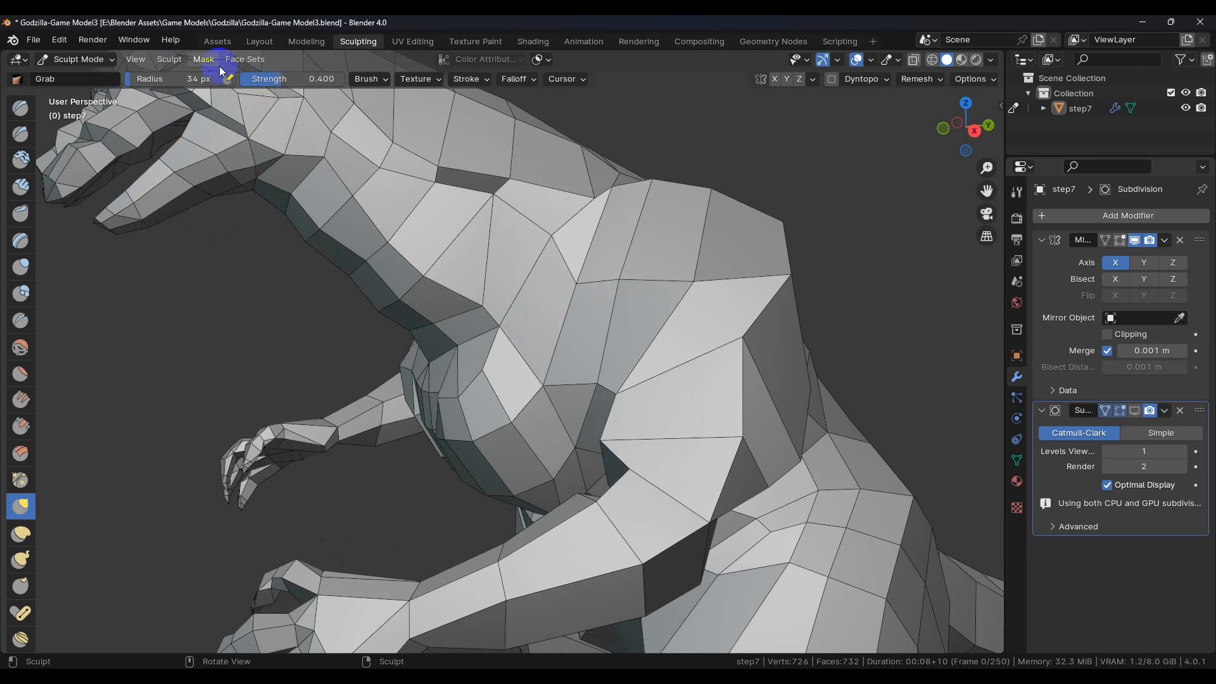
In Edit Mode, knife-cut a new edge line from the side of the chest across the shoulder and down behind the upper arm.
{"action": "left_click", "coordinate": [217, 43]}
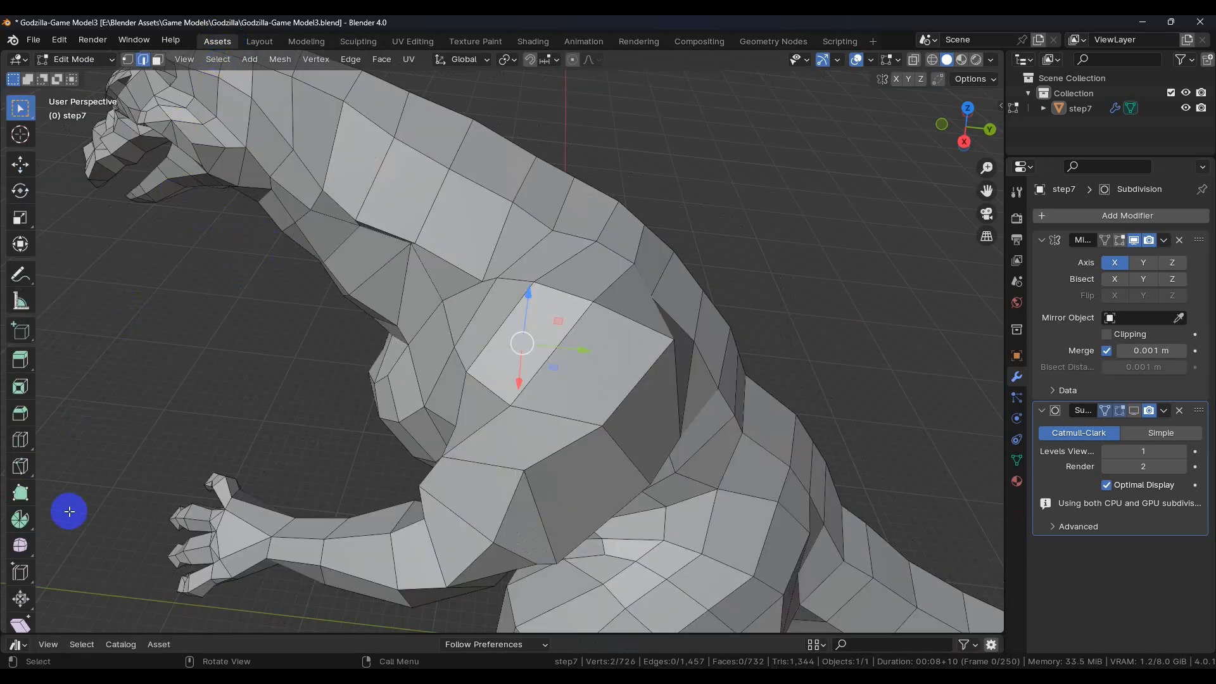
{"action": "left_click", "coordinate": [25, 472]}
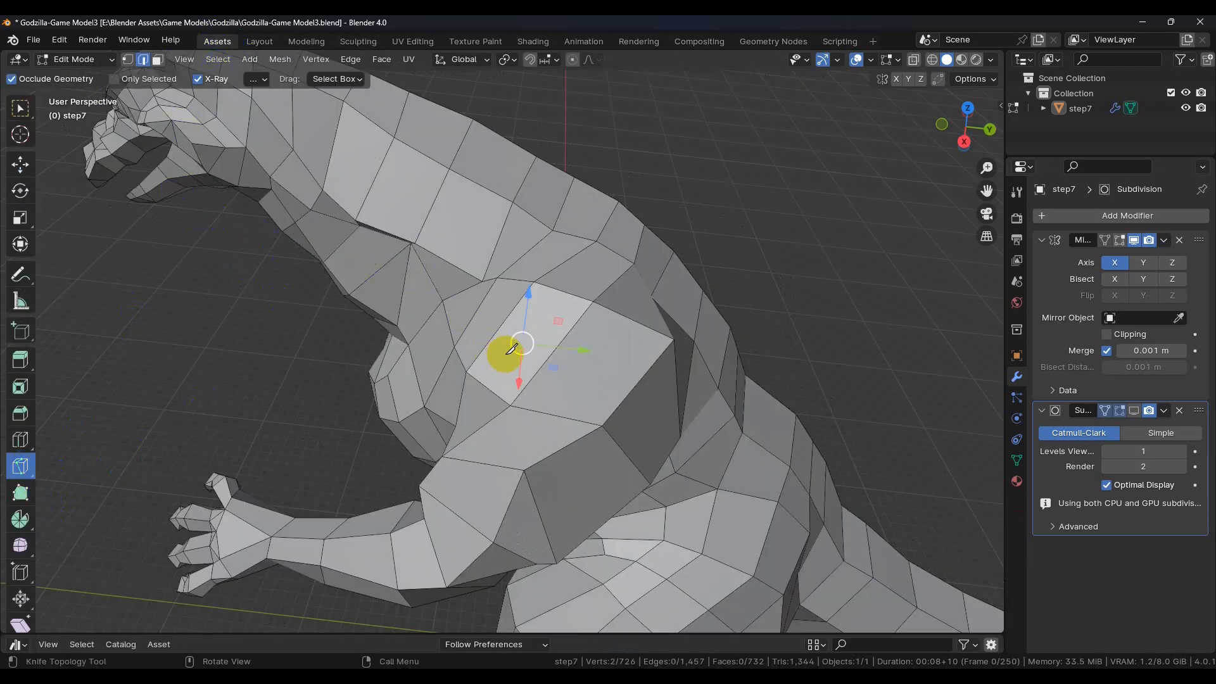
{"action": "middle_click_drag", "start_coordinate": [488, 333], "coordinate": [443, 287]}
{"action": "left_click", "coordinate": [424, 269]}
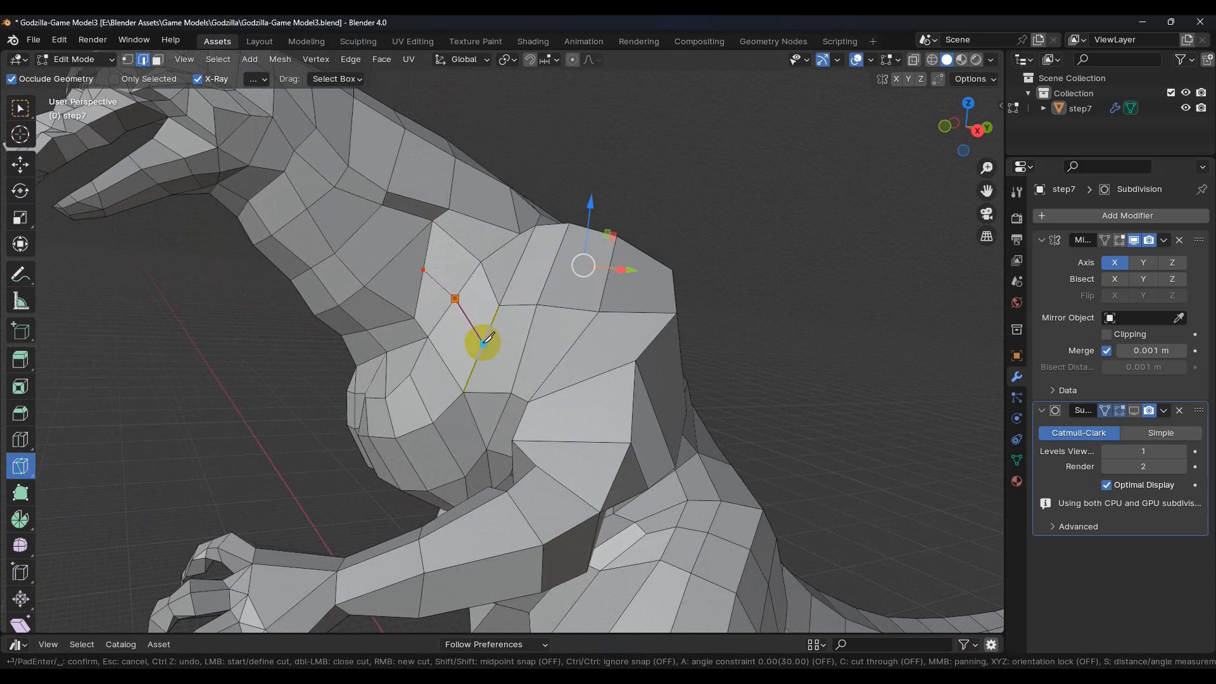
{"action": "left_click", "coordinate": [565, 353]}
{"action": "middle_click_drag", "start_coordinate": [568, 349], "coordinate": [527, 341]}
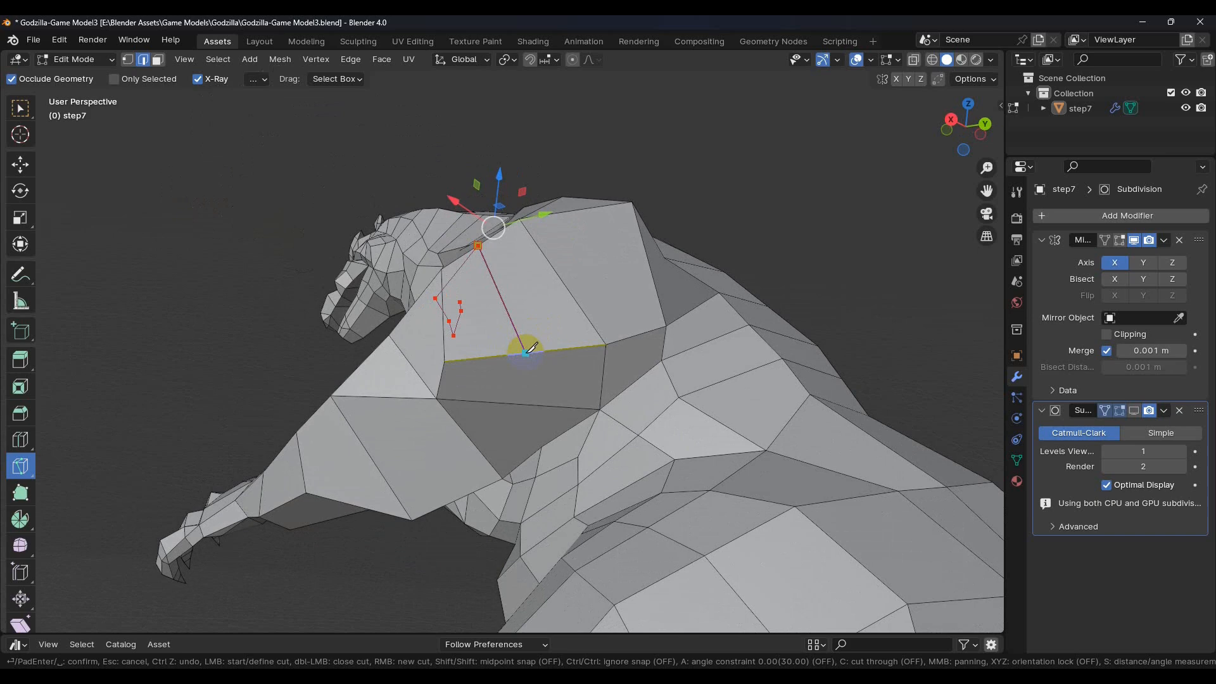
{"action": "middle_click_drag", "start_coordinate": [546, 418], "coordinate": [543, 327]}
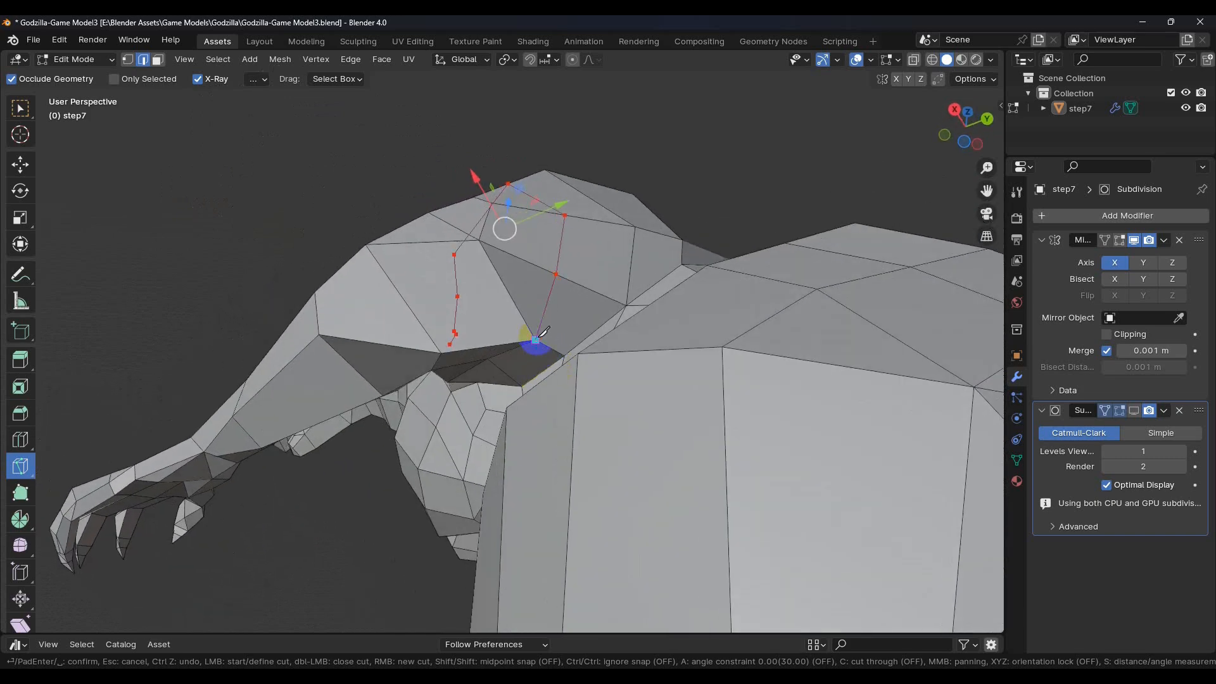
{"action": "key", "text": "Return"}
{"action": "middle_click_drag", "start_coordinate": [624, 334], "coordinate": [624, 391]}
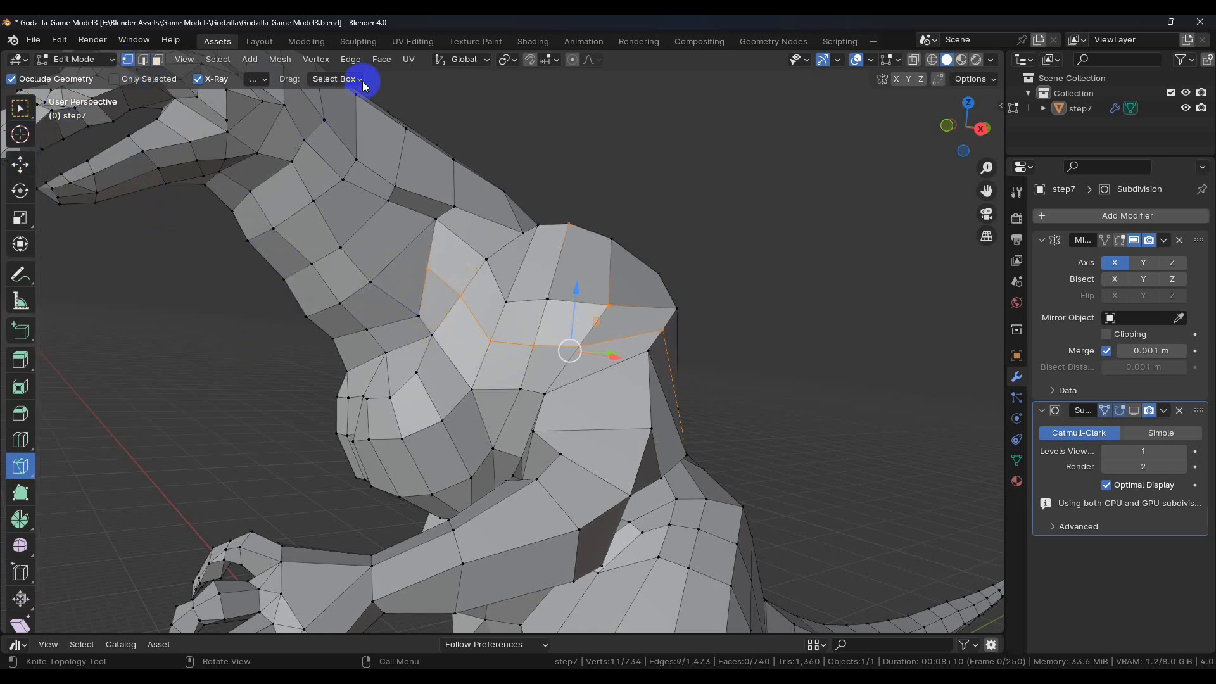
Return to sculpting and even out the newly cut vertices on the chest side and shoulder with the Grab brush.
{"action": "left_click", "coordinate": [357, 42]}
{"action": "mouse_move", "coordinate": [503, 269]}
{"action": "middle_mouse_down"}
{"action": "mouse_move", "coordinate": [543, 277]}
{"action": "mouse_move", "coordinate": [461, 304]}
{"action": "mouse_move", "coordinate": [481, 311]}
{"action": "mouse_move", "coordinate": [575, 279]}
{"action": "mouse_move", "coordinate": [588, 232]}
{"action": "middle_mouse_up"}
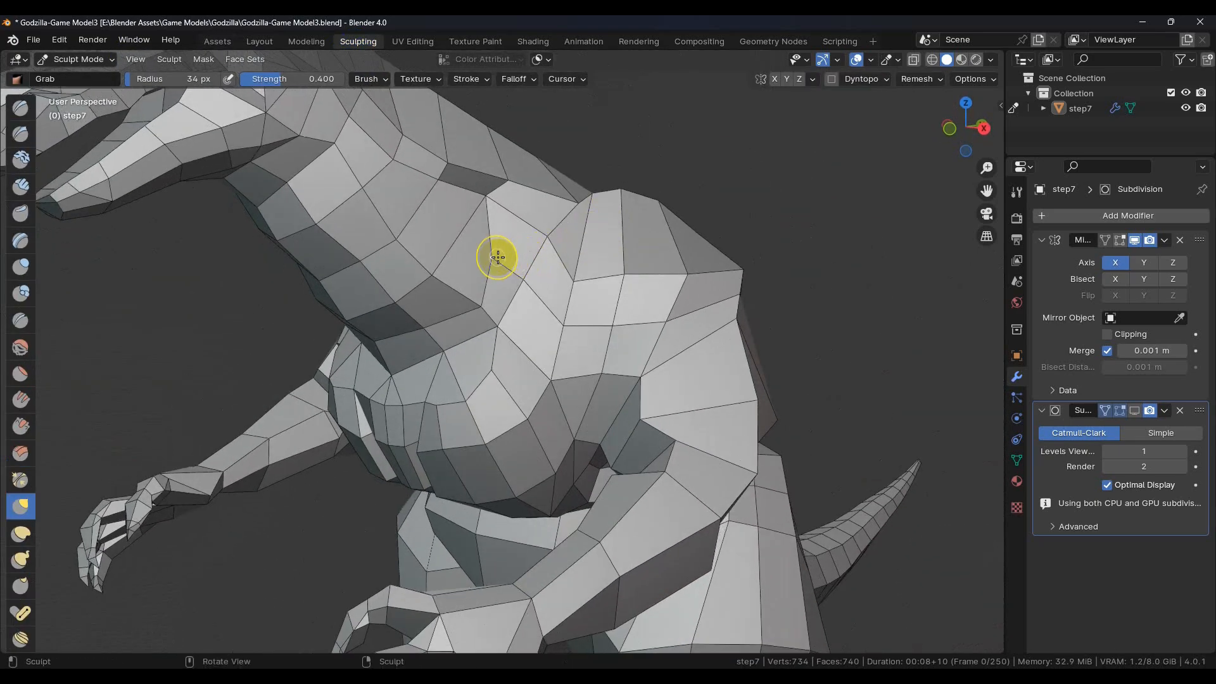
{"action": "mouse_move", "coordinate": [536, 274]}
{"action": "middle_mouse_down"}
{"action": "mouse_move", "coordinate": [497, 372]}
{"action": "mouse_move", "coordinate": [386, 423]}
{"action": "mouse_move", "coordinate": [462, 363]}
{"action": "middle_mouse_up"}
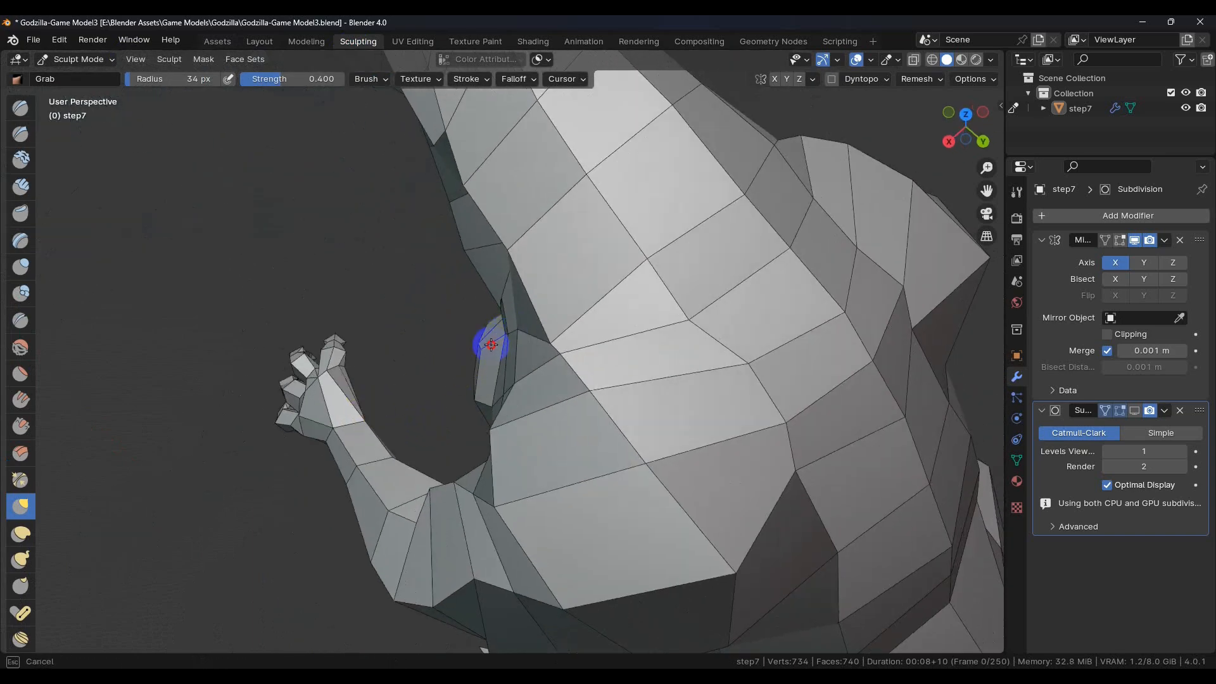
{"action": "mouse_move", "coordinate": [482, 388]}
{"action": "middle_mouse_down"}
{"action": "mouse_move", "coordinate": [540, 353]}
{"action": "mouse_move", "coordinate": [580, 304]}
{"action": "mouse_move", "coordinate": [575, 337]}
{"action": "mouse_move", "coordinate": [507, 355]}
{"action": "mouse_move", "coordinate": [527, 353]}
{"action": "mouse_move", "coordinate": [608, 427]}
{"action": "mouse_move", "coordinate": [561, 360]}
{"action": "middle_mouse_up"}
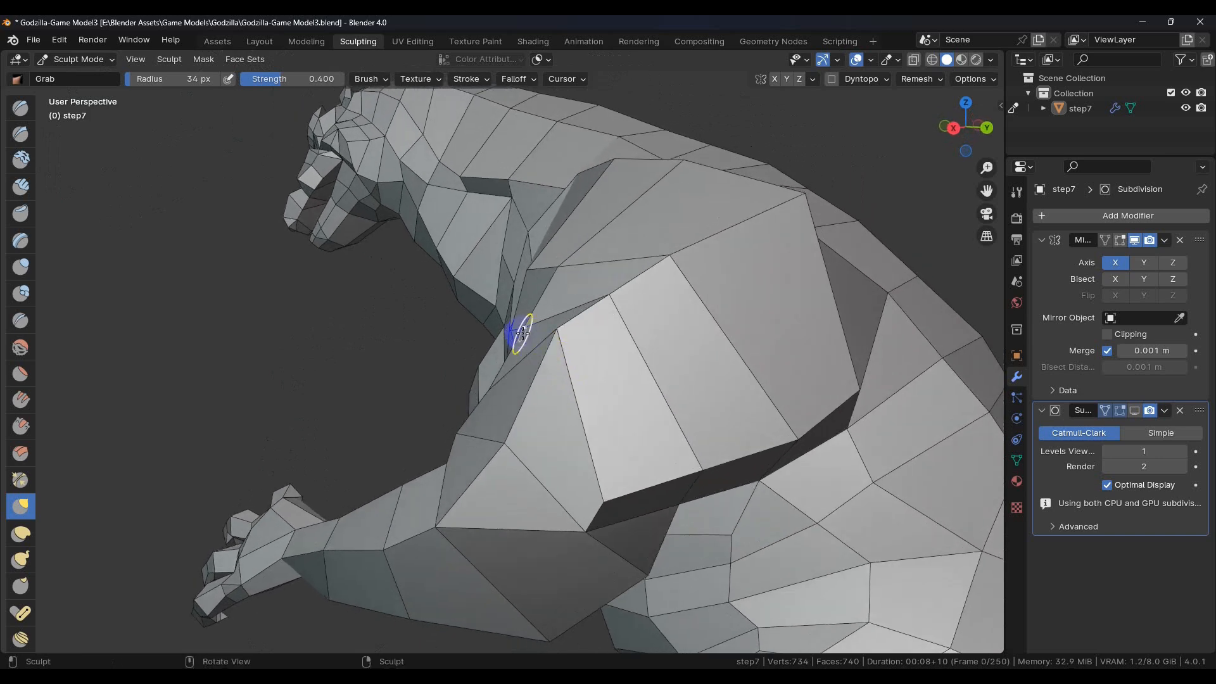
{"action": "mouse_move", "coordinate": [492, 284]}
{"action": "middle_mouse_down"}
{"action": "mouse_move", "coordinate": [589, 331]}
{"action": "mouse_move", "coordinate": [507, 216]}
{"action": "mouse_move", "coordinate": [561, 410]}
{"action": "mouse_move", "coordinate": [551, 274]}
{"action": "mouse_move", "coordinate": [542, 376]}
{"action": "mouse_move", "coordinate": [556, 331]}
{"action": "mouse_move", "coordinate": [540, 329]}
{"action": "mouse_move", "coordinate": [526, 359]}
{"action": "middle_mouse_up"}
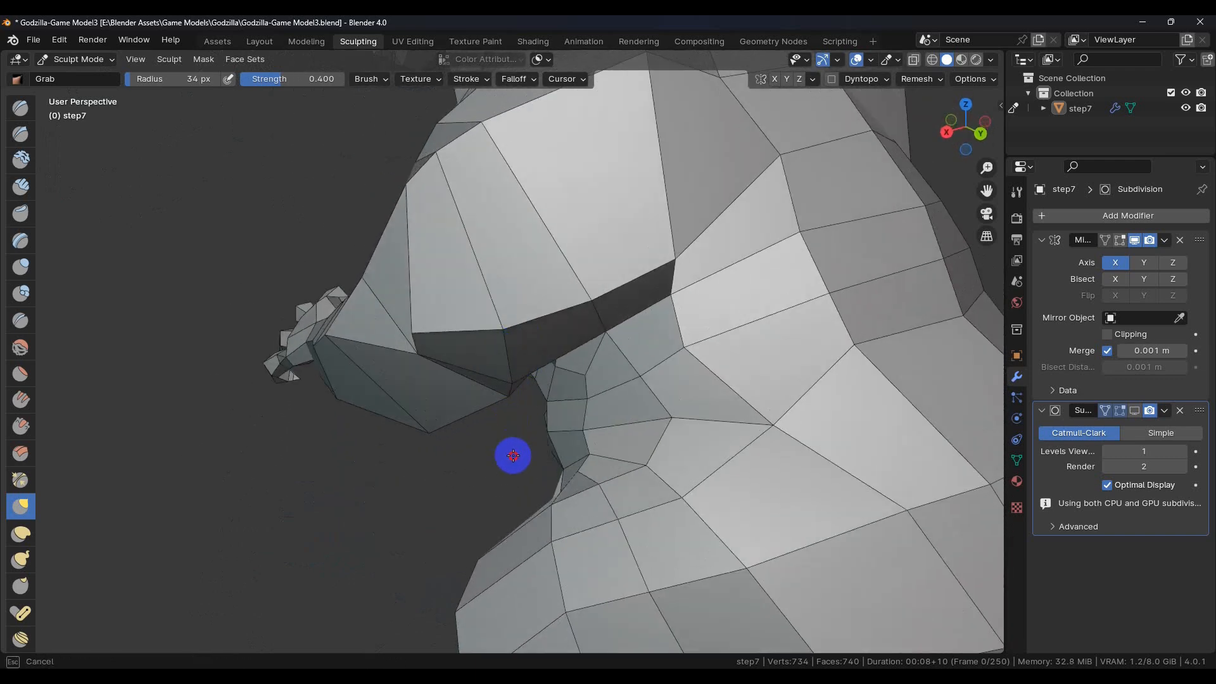
Shape the underside and back of the upper arm around the new edges with the Grab brush.
{"action": "mouse_move", "coordinate": [512, 464]}
{"action": "middle_mouse_down"}
{"action": "mouse_move", "coordinate": [540, 388]}
{"action": "mouse_move", "coordinate": [610, 352]}
{"action": "mouse_move", "coordinate": [562, 272]}
{"action": "mouse_move", "coordinate": [588, 282]}
{"action": "mouse_move", "coordinate": [578, 317]}
{"action": "mouse_move", "coordinate": [597, 282]}
{"action": "mouse_move", "coordinate": [610, 293]}
{"action": "mouse_move", "coordinate": [588, 323]}
{"action": "middle_mouse_up"}
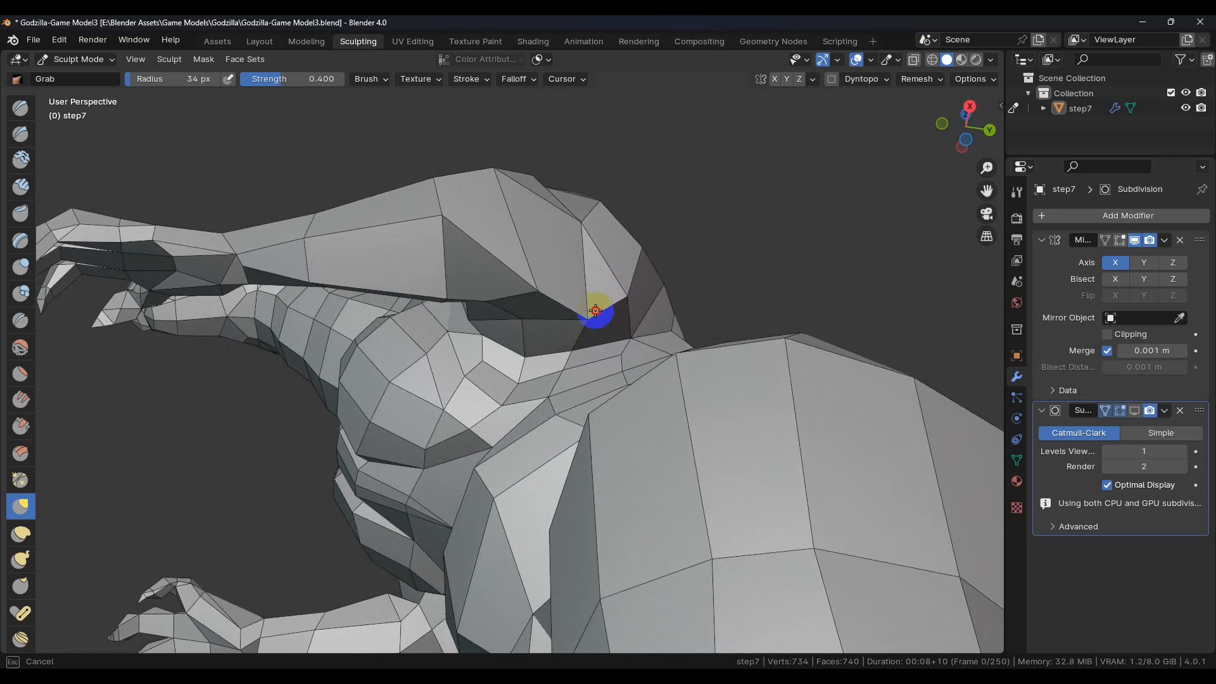
{"action": "mouse_move", "coordinate": [521, 378]}
{"action": "middle_mouse_down"}
{"action": "mouse_move", "coordinate": [637, 383]}
{"action": "mouse_move", "coordinate": [668, 412]}
{"action": "mouse_move", "coordinate": [546, 385]}
{"action": "mouse_move", "coordinate": [553, 418]}
{"action": "mouse_move", "coordinate": [426, 377]}
{"action": "mouse_move", "coordinate": [595, 333]}
{"action": "mouse_move", "coordinate": [551, 372]}
{"action": "mouse_move", "coordinate": [500, 354]}
{"action": "middle_mouse_up"}
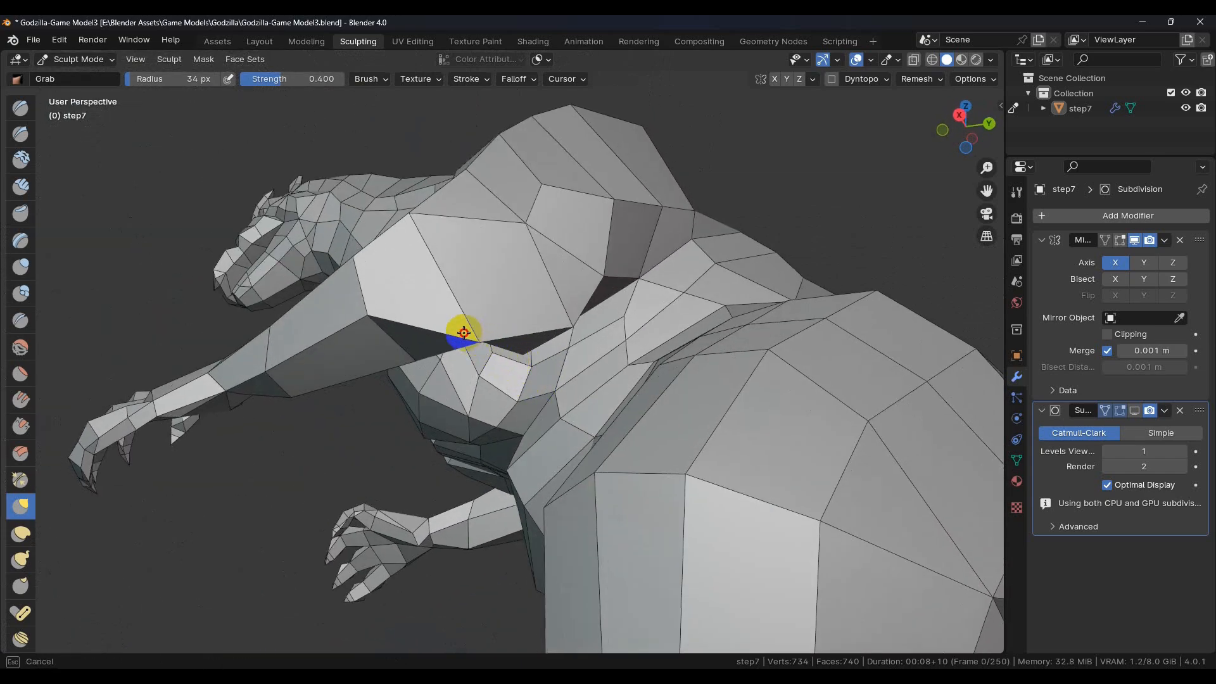
{"action": "middle_click_drag", "start_coordinate": [488, 302], "coordinate": [453, 313]}
{"action": "mouse_move", "coordinate": [547, 272]}
{"action": "middle_mouse_down"}
{"action": "mouse_move", "coordinate": [488, 304]}
{"action": "mouse_move", "coordinate": [700, 356]}
{"action": "mouse_move", "coordinate": [635, 359]}
{"action": "middle_mouse_up"}
{"action": "scroll", "coordinate": [634, 359], "scroll_direction": "down", "scroll_amount": 6}
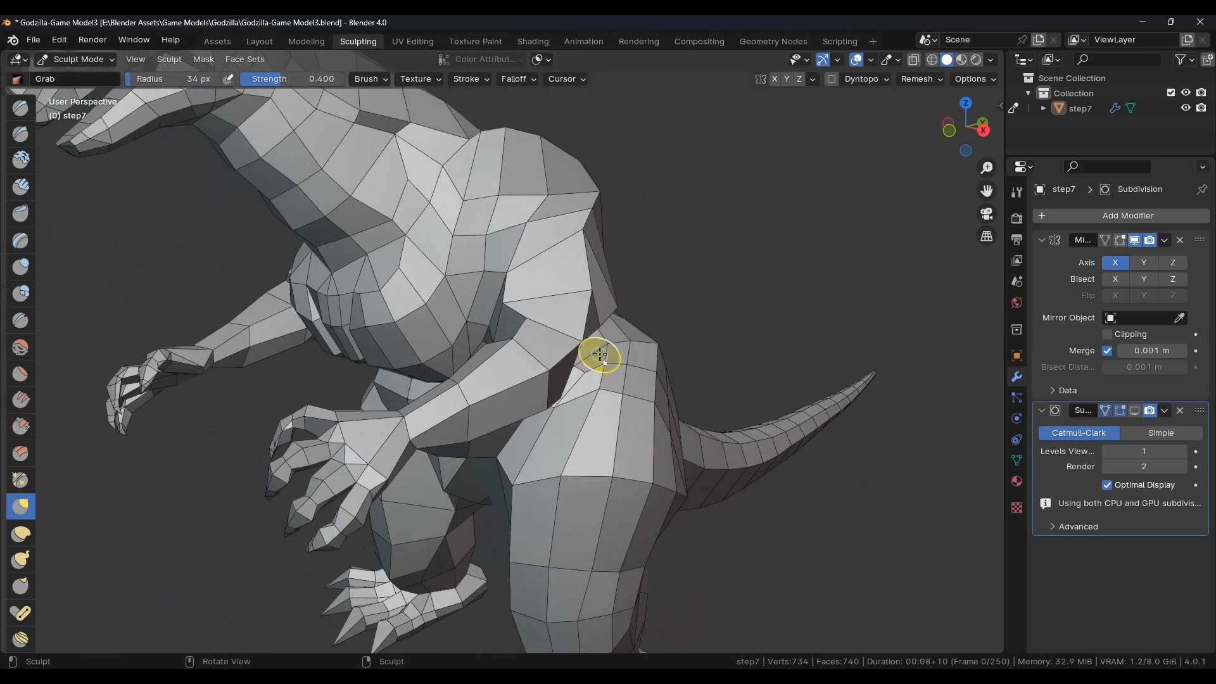
Show the Subdivision modifier in the viewport and examine the smoothed shoulder, arm and hand from several sides.
{"action": "left_click", "coordinate": [1134, 410]}
{"action": "mouse_move", "coordinate": [844, 388]}
{"action": "middle_mouse_down"}
{"action": "mouse_move", "coordinate": [608, 401]}
{"action": "mouse_move", "coordinate": [408, 321]}
{"action": "mouse_move", "coordinate": [426, 325]}
{"action": "mouse_move", "coordinate": [496, 279]}
{"action": "mouse_move", "coordinate": [501, 312]}
{"action": "mouse_move", "coordinate": [472, 391]}
{"action": "mouse_move", "coordinate": [483, 426]}
{"action": "mouse_move", "coordinate": [700, 383]}
{"action": "mouse_move", "coordinate": [624, 347]}
{"action": "mouse_move", "coordinate": [519, 354]}
{"action": "mouse_move", "coordinate": [516, 369]}
{"action": "middle_mouse_up"}
{"action": "middle_click_drag", "start_coordinate": [519, 313], "coordinate": [543, 294]}
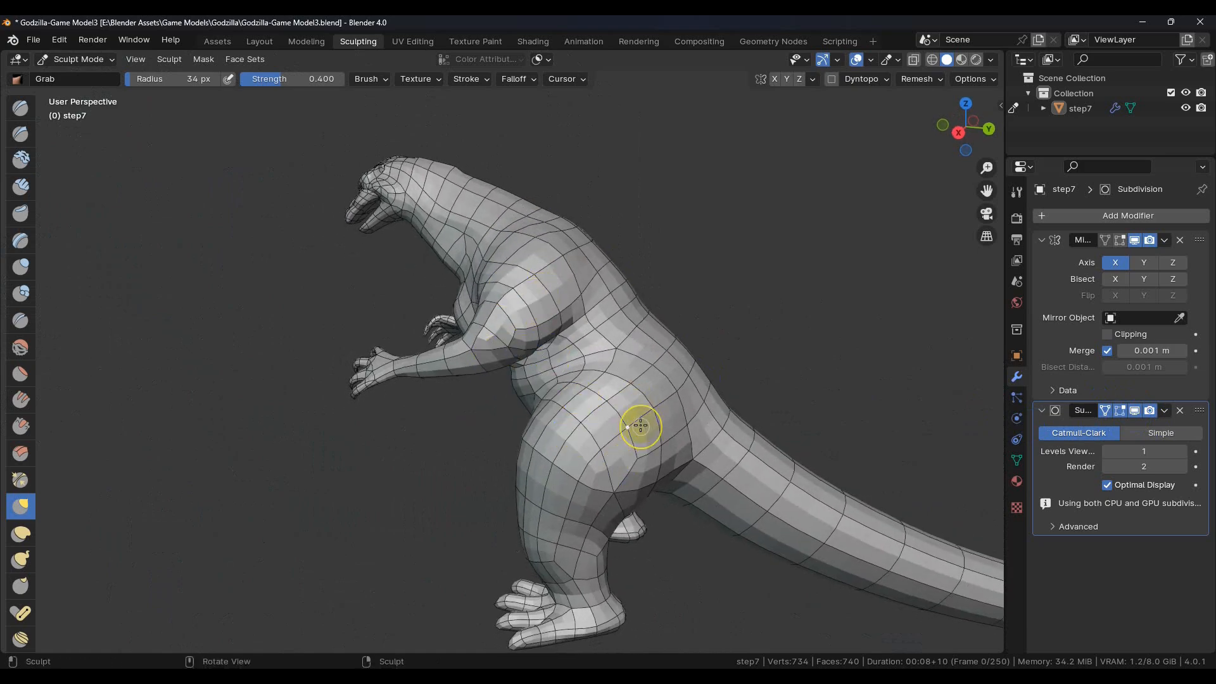
{"action": "mouse_move", "coordinate": [613, 390]}
{"action": "middle_mouse_down"}
{"action": "mouse_move", "coordinate": [553, 407]}
{"action": "mouse_move", "coordinate": [523, 345]}
{"action": "mouse_move", "coordinate": [685, 415]}
{"action": "mouse_move", "coordinate": [747, 420]}
{"action": "mouse_move", "coordinate": [543, 380]}
{"action": "mouse_move", "coordinate": [543, 325]}
{"action": "mouse_move", "coordinate": [532, 342]}
{"action": "middle_mouse_up"}
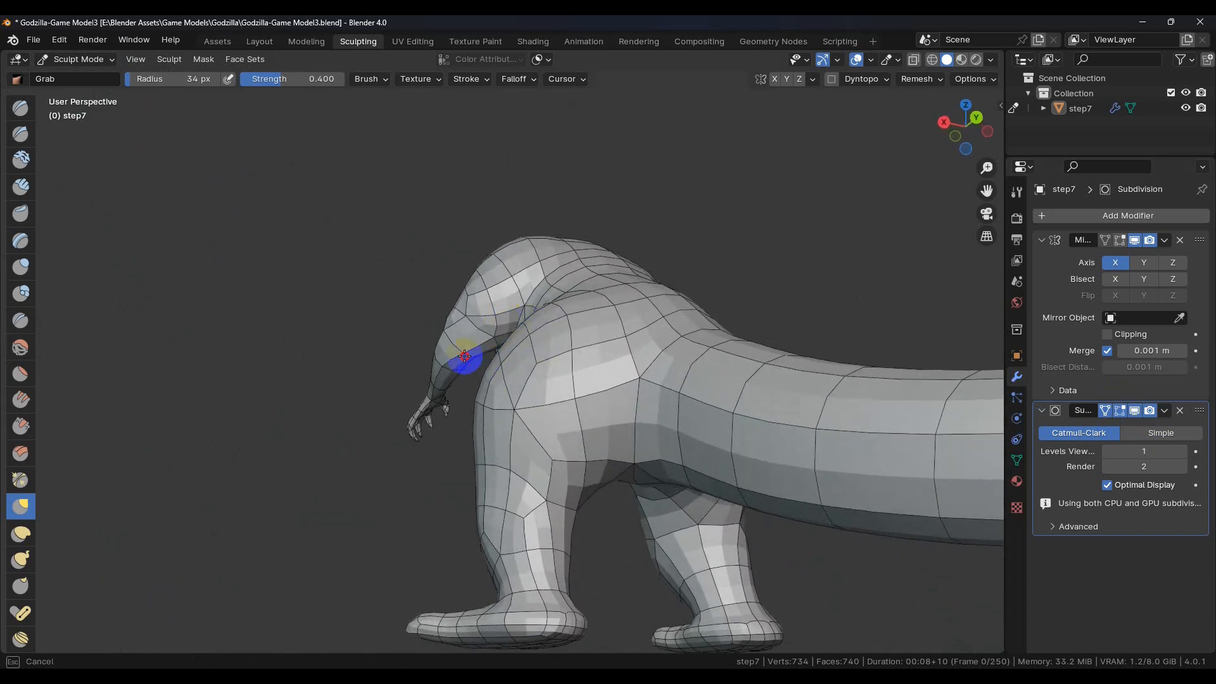
{"action": "mouse_move", "coordinate": [474, 348]}
{"action": "middle_mouse_down"}
{"action": "mouse_move", "coordinate": [600, 378]}
{"action": "mouse_move", "coordinate": [676, 480]}
{"action": "mouse_move", "coordinate": [716, 494]}
{"action": "mouse_move", "coordinate": [811, 430]}
{"action": "mouse_move", "coordinate": [835, 379]}
{"action": "mouse_move", "coordinate": [903, 353]}
{"action": "mouse_move", "coordinate": [809, 399]}
{"action": "mouse_move", "coordinate": [770, 401]}
{"action": "mouse_move", "coordinate": [783, 416]}
{"action": "mouse_move", "coordinate": [702, 443]}
{"action": "mouse_move", "coordinate": [722, 412]}
{"action": "mouse_move", "coordinate": [608, 426]}
{"action": "mouse_move", "coordinate": [665, 406]}
{"action": "middle_mouse_up"}
{"action": "mouse_move", "coordinate": [695, 396]}
{"action": "middle_mouse_down"}
{"action": "mouse_move", "coordinate": [711, 385]}
{"action": "mouse_move", "coordinate": [713, 401]}
{"action": "mouse_move", "coordinate": [617, 293]}
{"action": "mouse_move", "coordinate": [700, 320]}
{"action": "mouse_move", "coordinate": [686, 306]}
{"action": "mouse_move", "coordinate": [668, 307]}
{"action": "mouse_move", "coordinate": [716, 338]}
{"action": "mouse_move", "coordinate": [752, 313]}
{"action": "mouse_move", "coordinate": [692, 399]}
{"action": "mouse_move", "coordinate": [611, 384]}
{"action": "middle_mouse_up"}
{"action": "scroll", "coordinate": [692, 400], "scroll_direction": "up", "scroll_amount": 3}
{"action": "scroll", "coordinate": [624, 407], "scroll_direction": "up", "scroll_amount": 4}
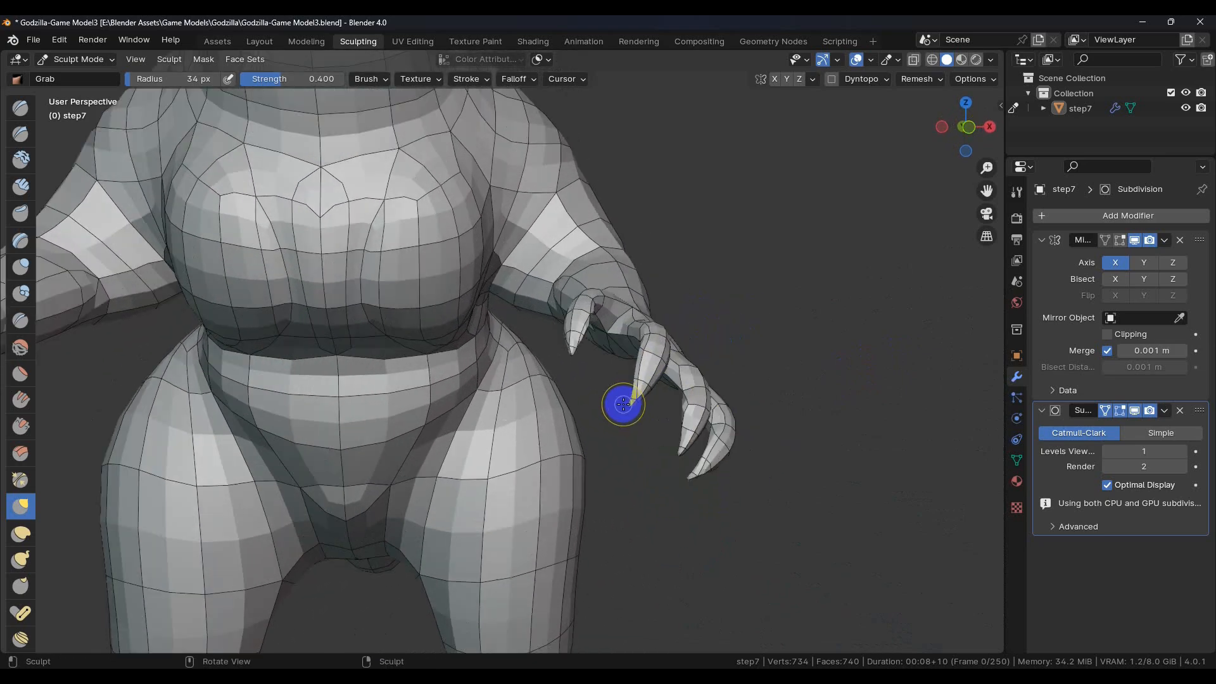
{"action": "middle_click_drag", "start_coordinate": [710, 423], "coordinate": [405, 332], "text": "shift"}
{"action": "scroll", "coordinate": [634, 360], "scroll_direction": "down", "scroll_amount": 4}
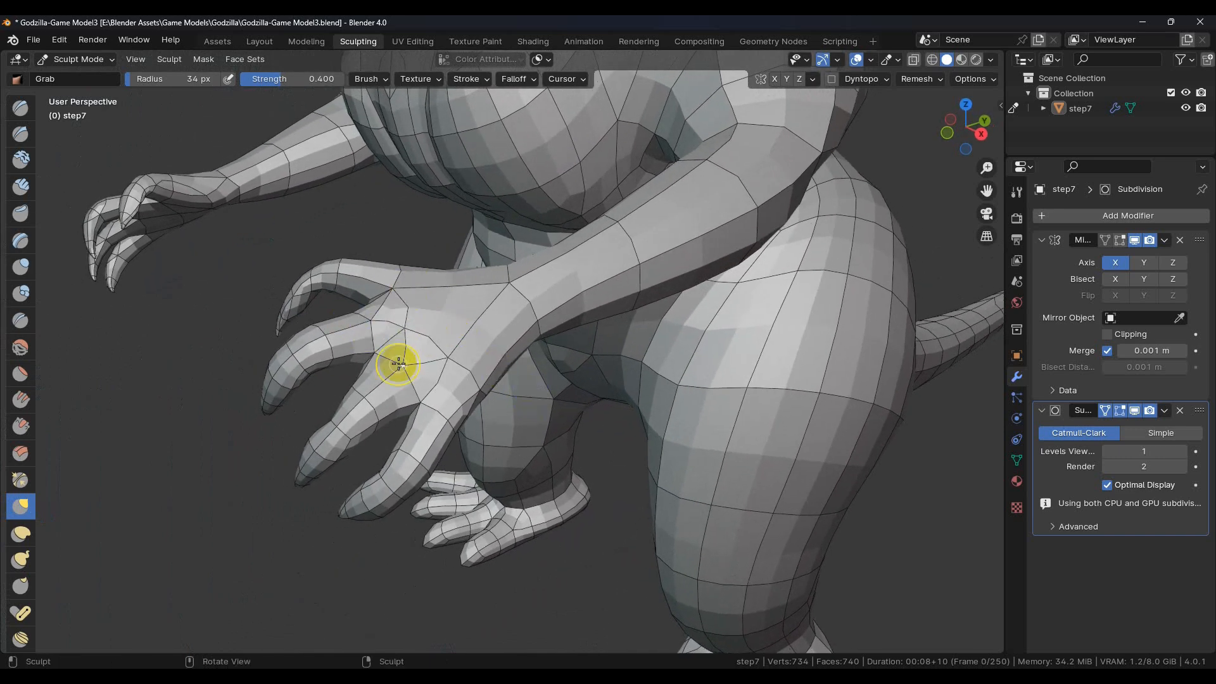